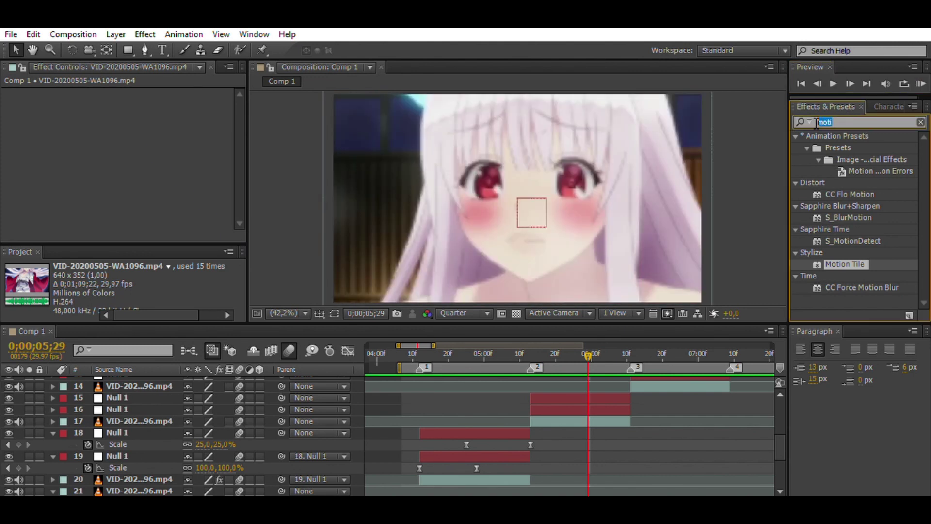
Search the effects for "glow" and apply the Stylize Glow effect to the layer 17 video clip.
left_click_drag(440, 332, 563, 325)
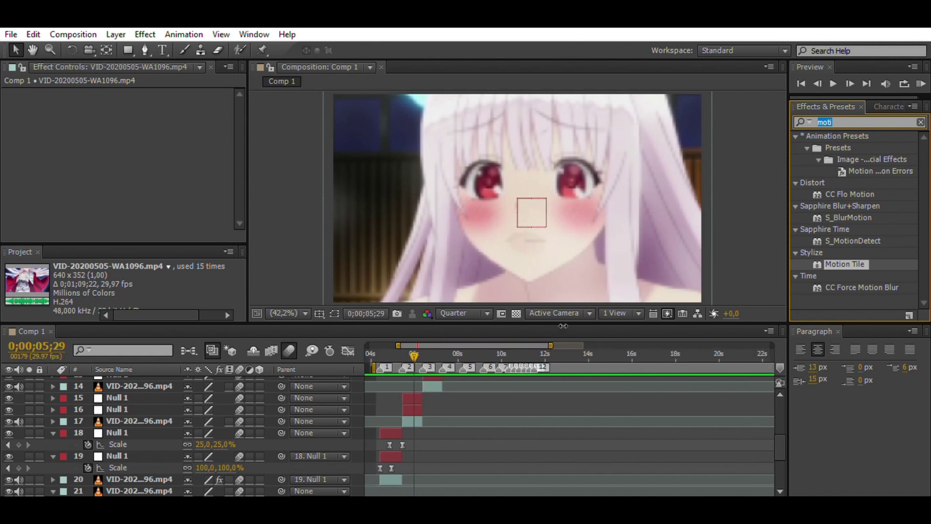
left_click_drag(471, 339, 419, 342)
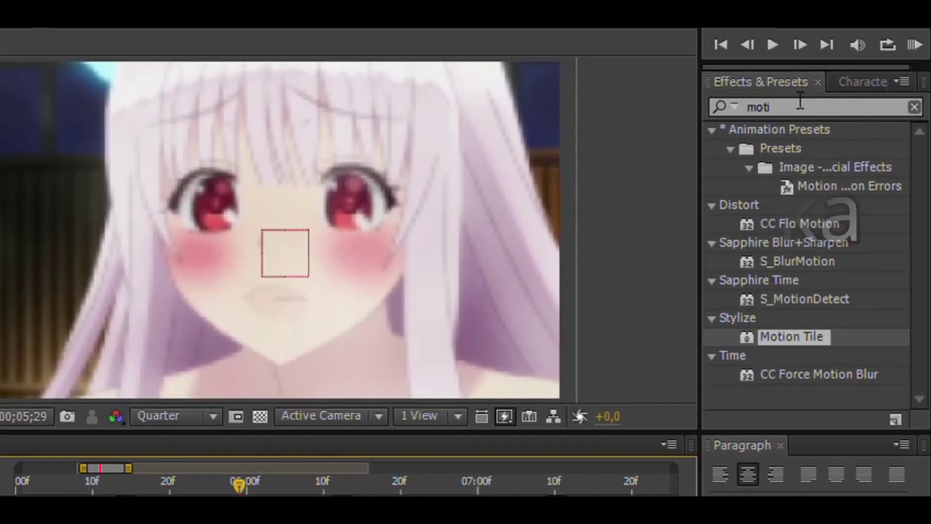
left_click_drag(852, 121, 786, 184)
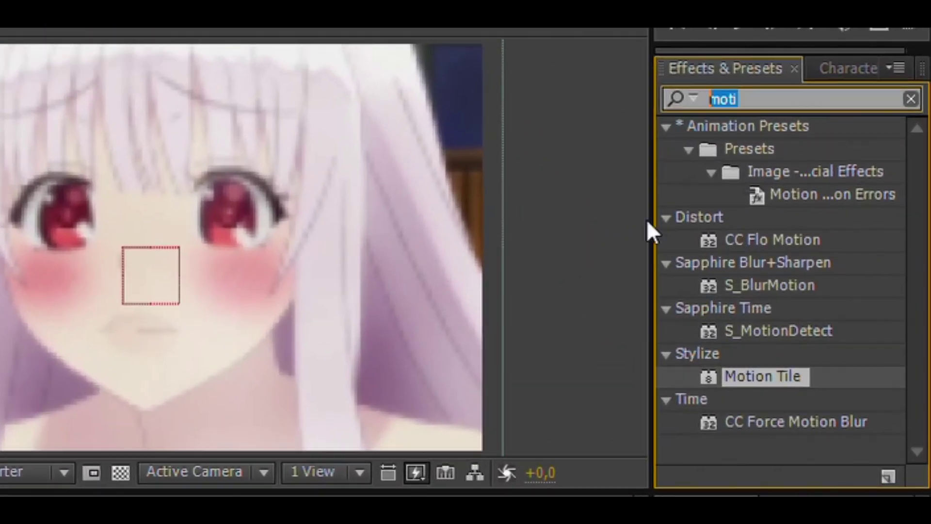
type("glo")
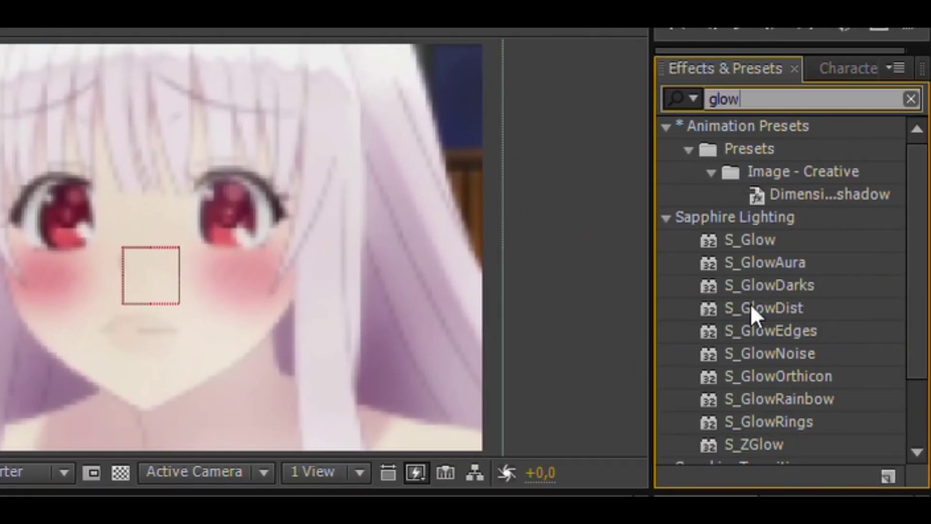
type("w")
scroll(757, 262, "down", 3)
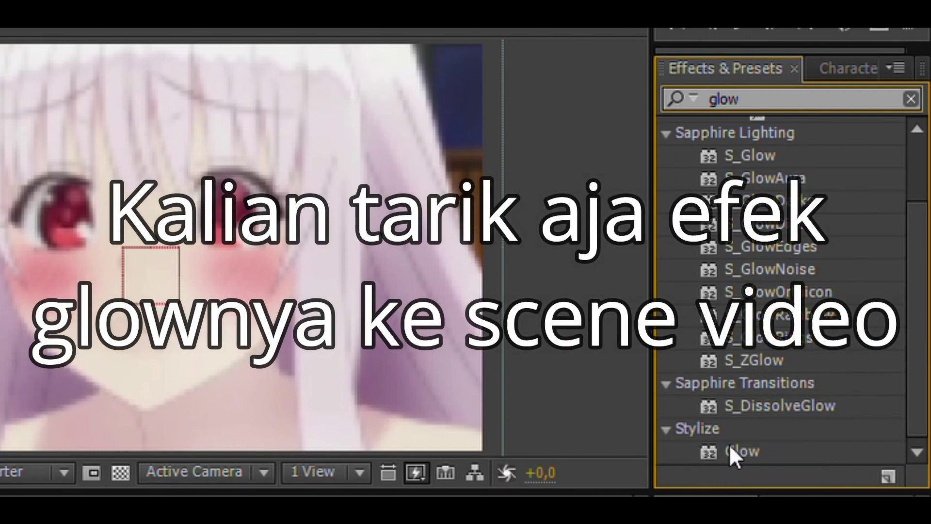
left_click_drag(746, 444, 425, 478)
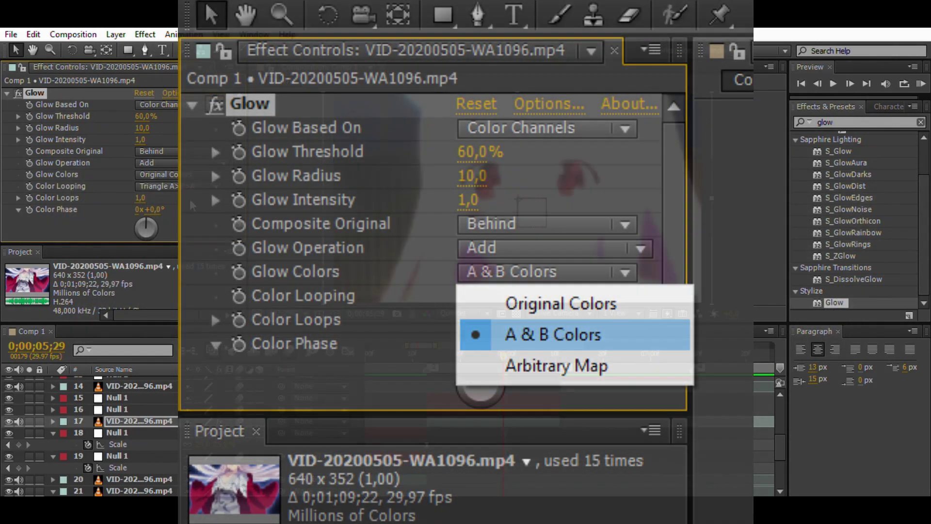
Set the effect's Glow Colors to A & B Colors and its Glow Threshold to 0%.
left_click(190, 198)
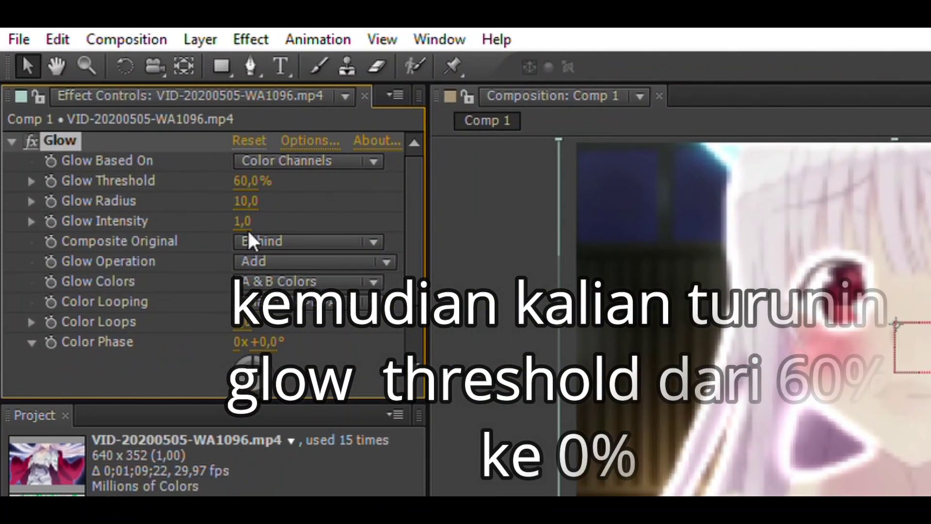
left_click(290, 185)
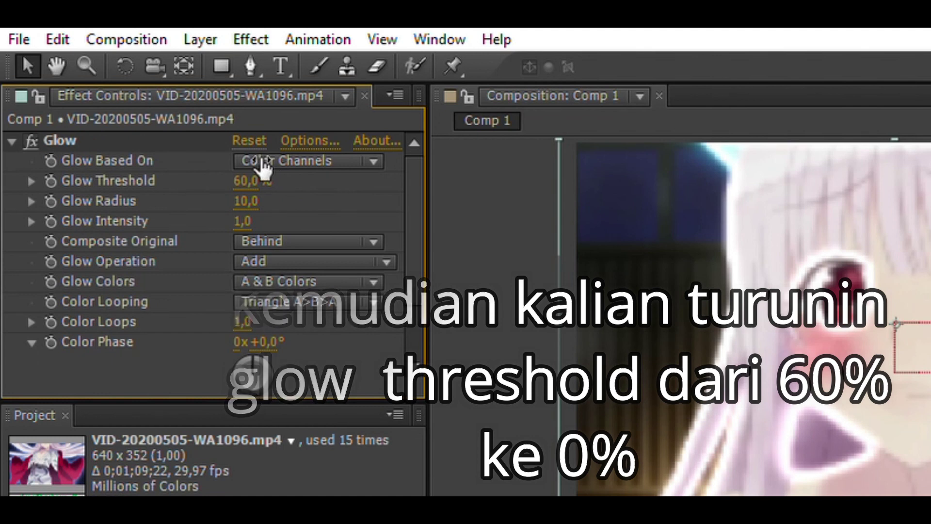
left_click_drag(252, 181, 14, 175)
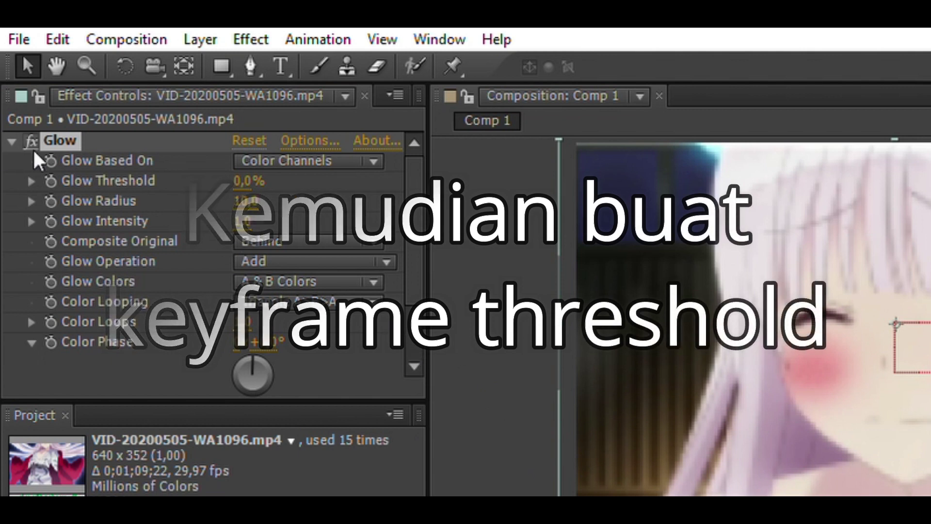
Keyframe the layer 17 Glow Threshold at 0% at 0;00;05;13 and at 100% at 0;00;06;11.
left_click(50, 181)
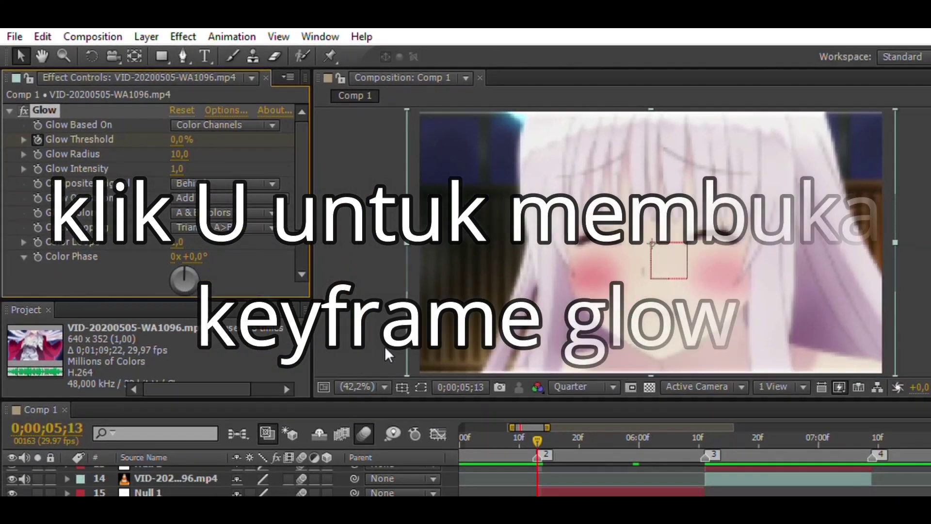
key("u")
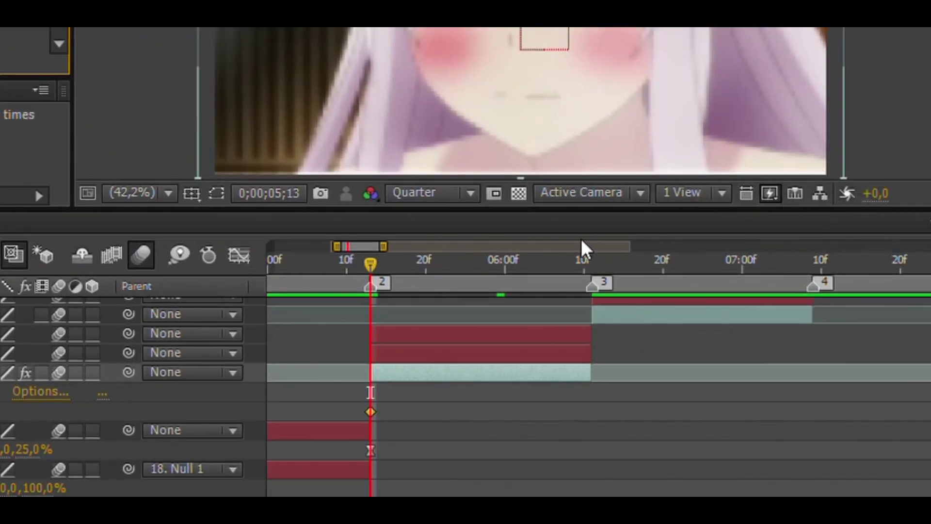
left_click_drag(582, 241, 592, 239)
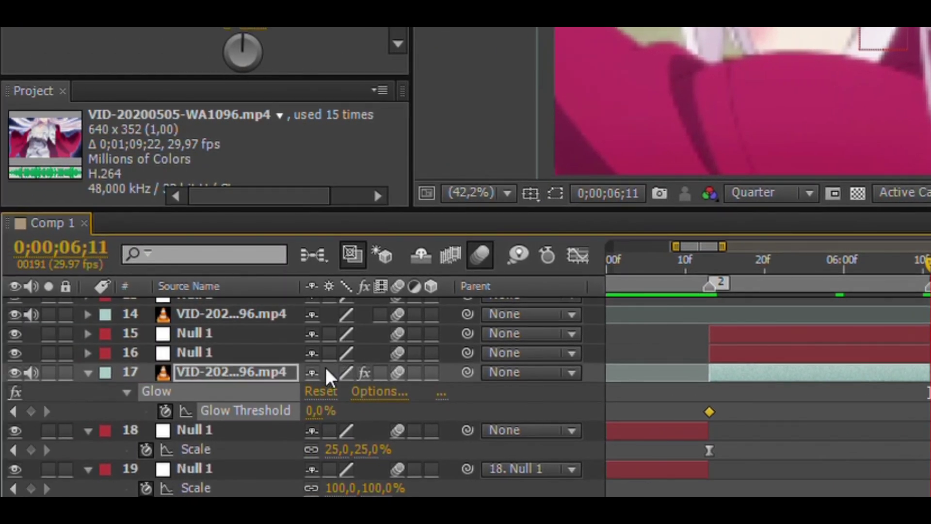
left_click_drag(326, 394, 679, 391)
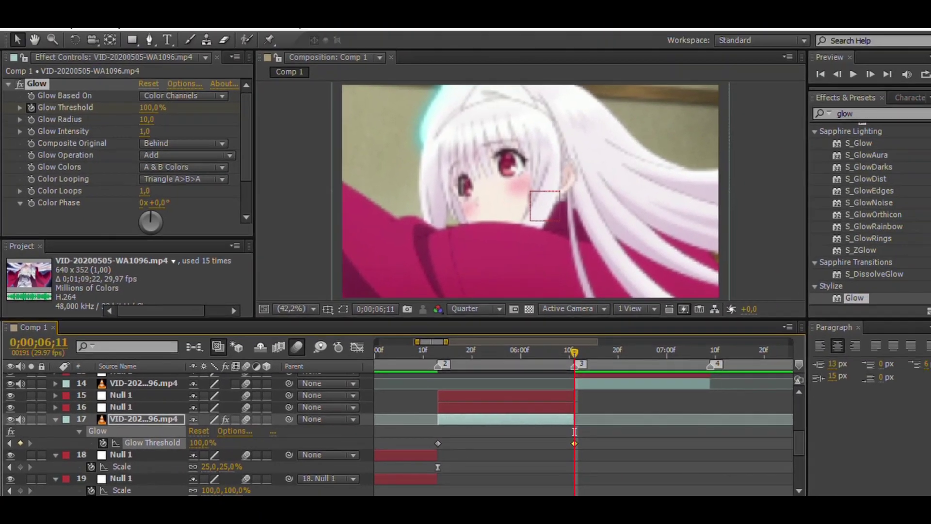
Move the 100% Glow Threshold keyframe to 0;00;06;09 and preview the glow animation.
left_click(921, 82)
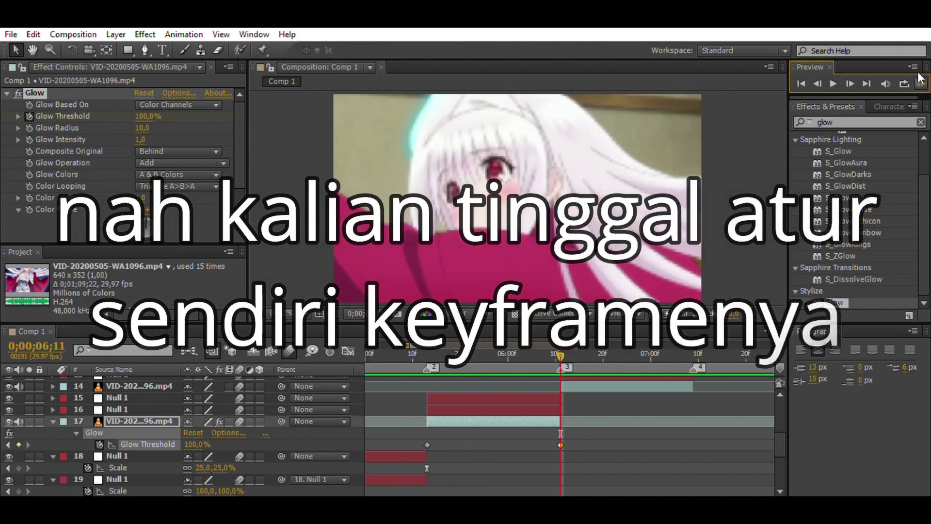
left_click(555, 433)
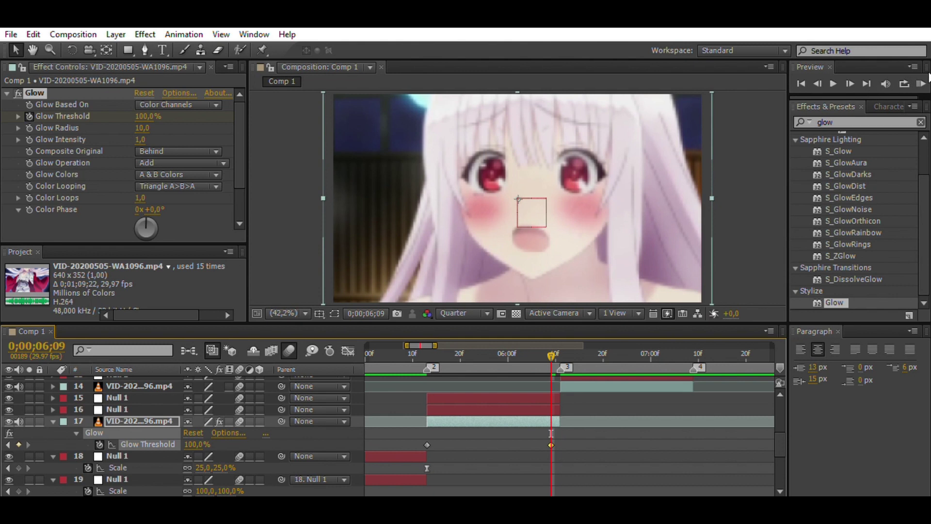
key("KP_0")
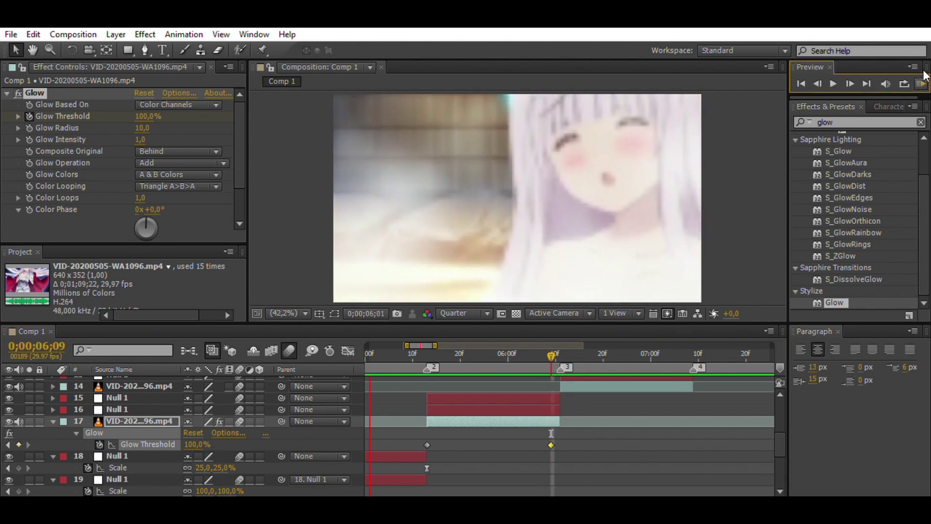
key("space")
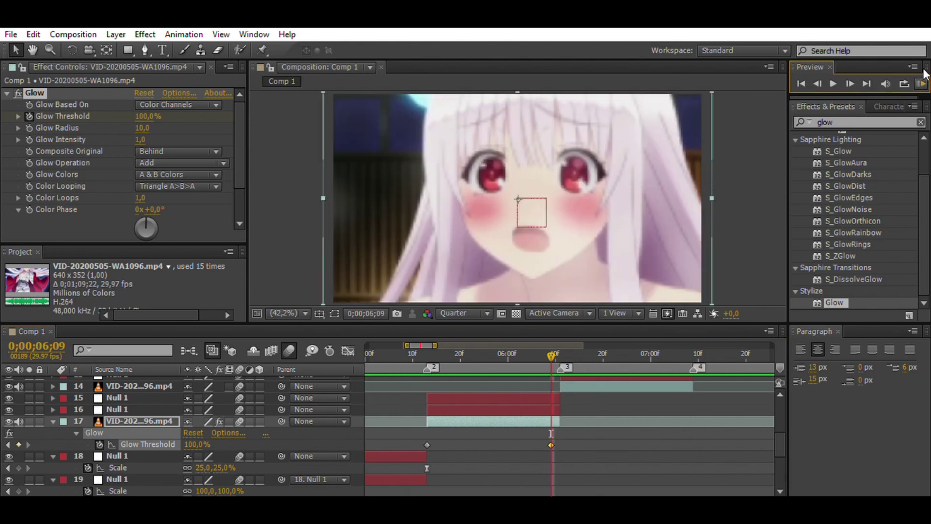
Change Color A of the Glow effect on the layer 17 clip to red.
left_click(463, 432)
left_click(473, 417)
scroll(193, 202, "down", 2)
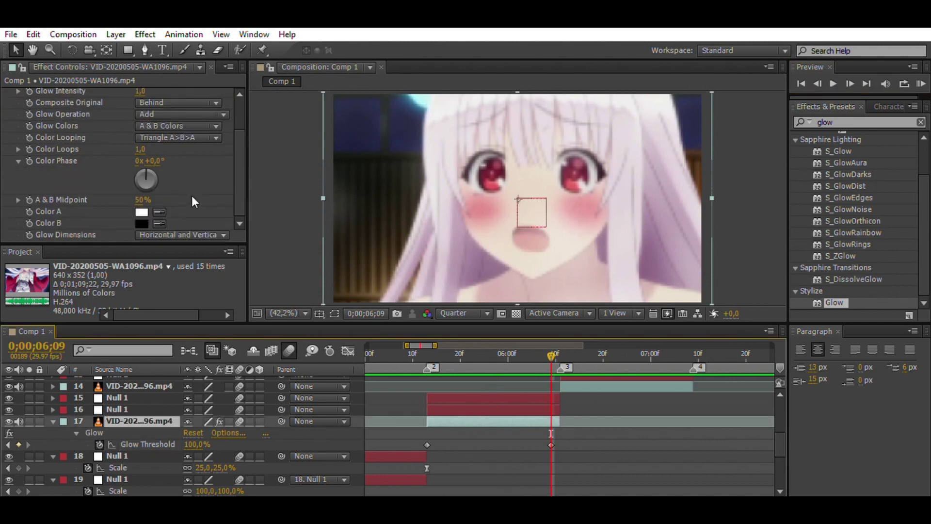
left_click(141, 212)
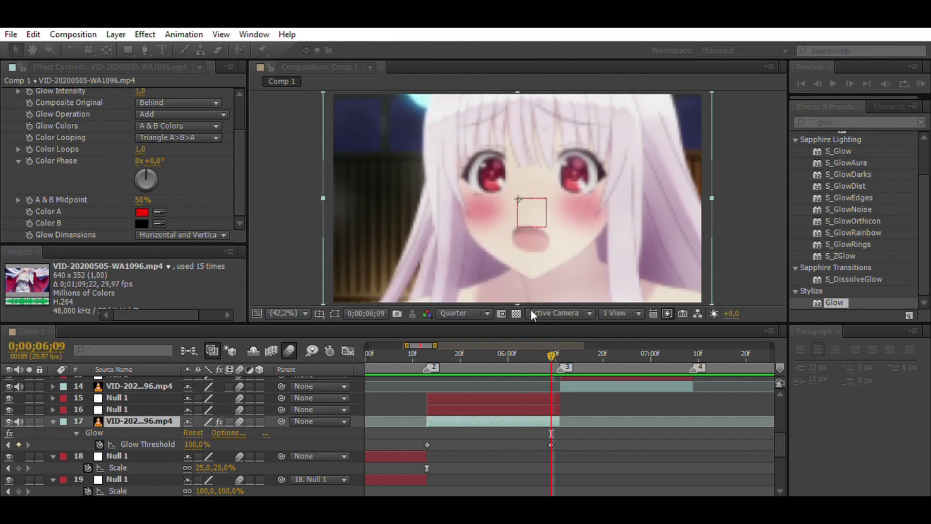
Preview the composition repeatedly to check the red glow animation on the layer 17 clip.
left_click(925, 80)
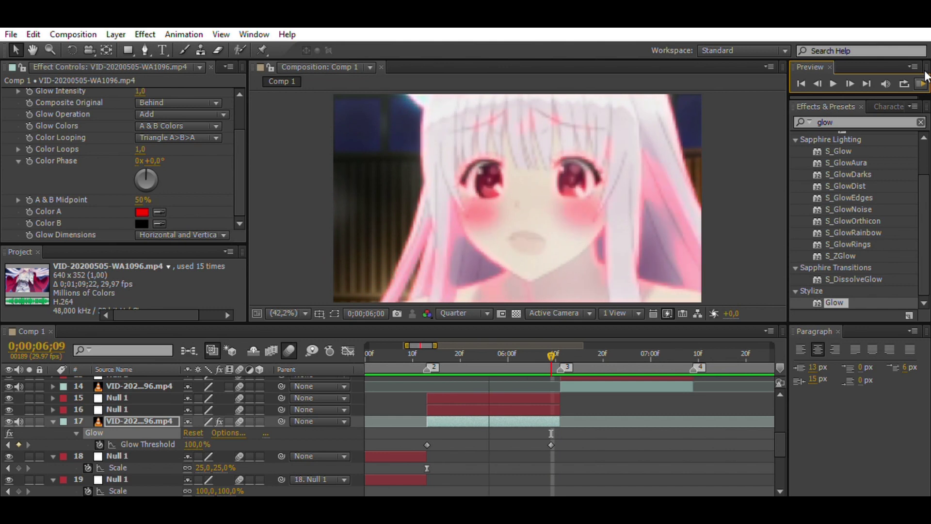
left_click(926, 76)
left_click(925, 78)
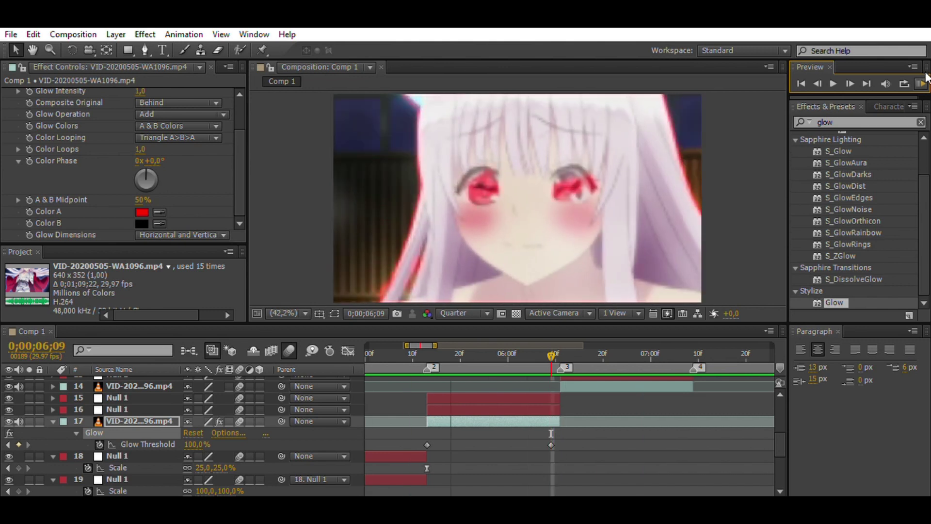
left_click(927, 77)
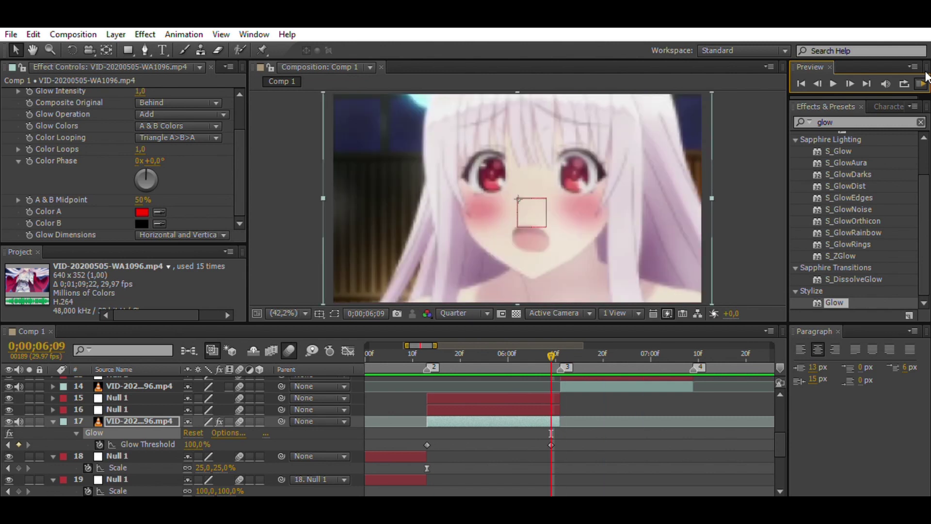
left_click(927, 76)
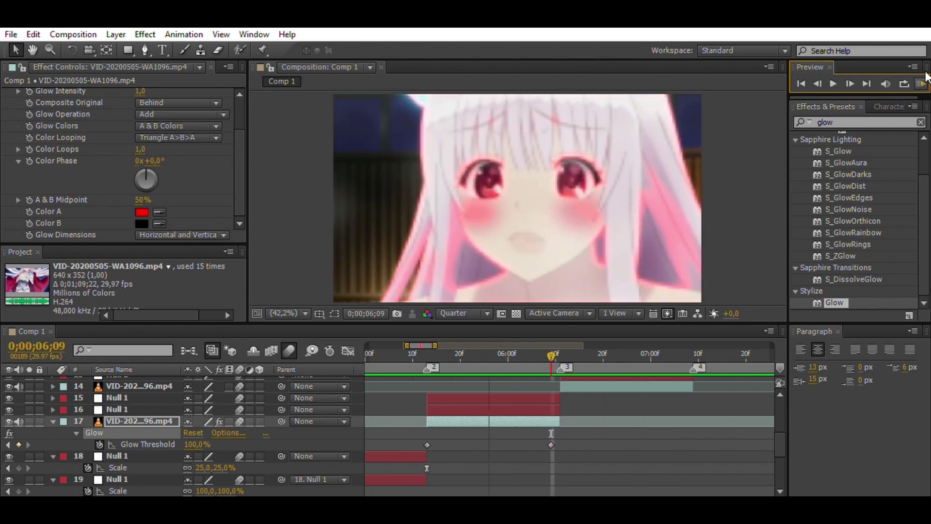
left_click(927, 77)
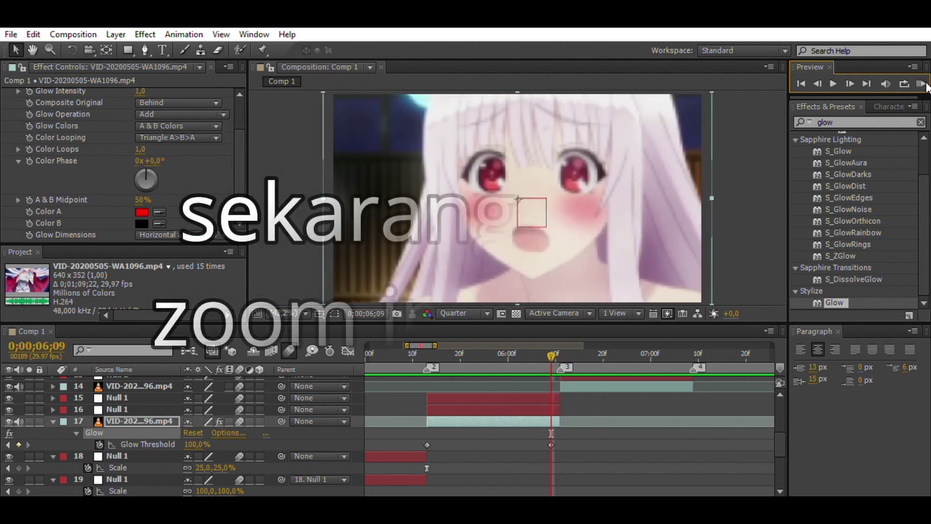
Parent the layer 17 video clip to the layer 16 null, and parent that null to the layer 15 null.
left_click(488, 352)
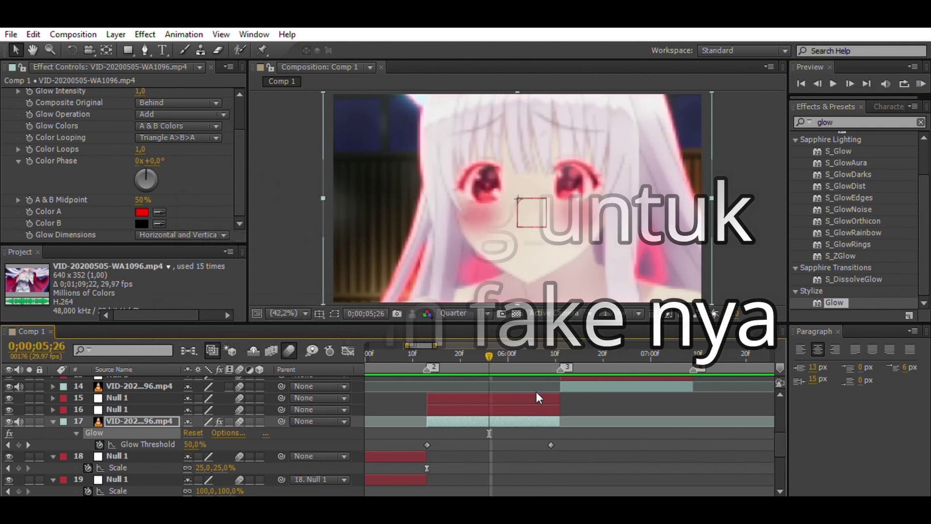
left_click(536, 408)
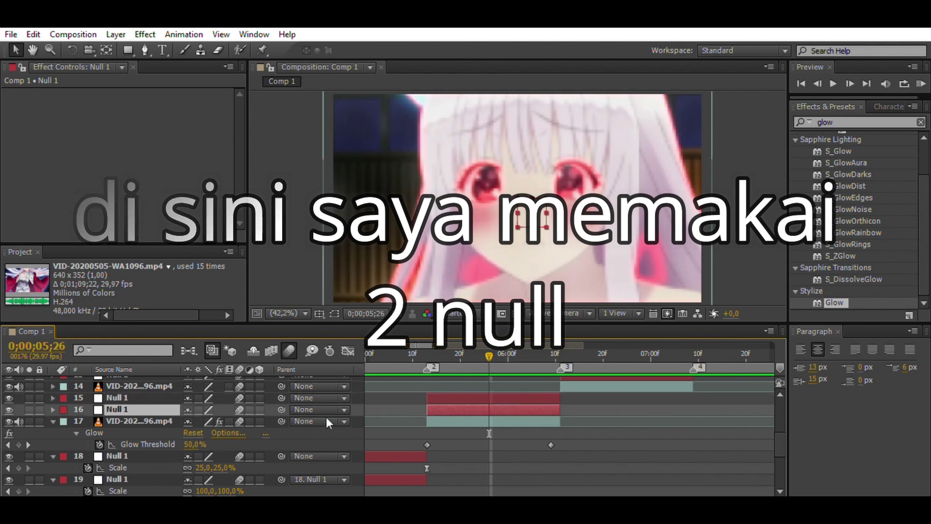
left_click_drag(281, 421, 122, 410)
left_click_drag(282, 409, 121, 398)
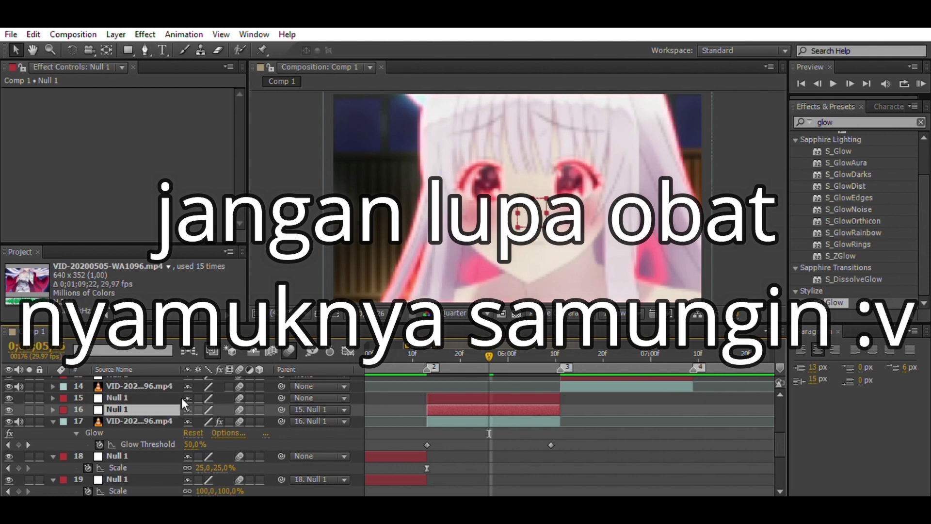
Keyframe the layer 16 null's Scale at 650% at 0;00;05;13 and at 100% near the middle of its bar.
left_click(921, 82)
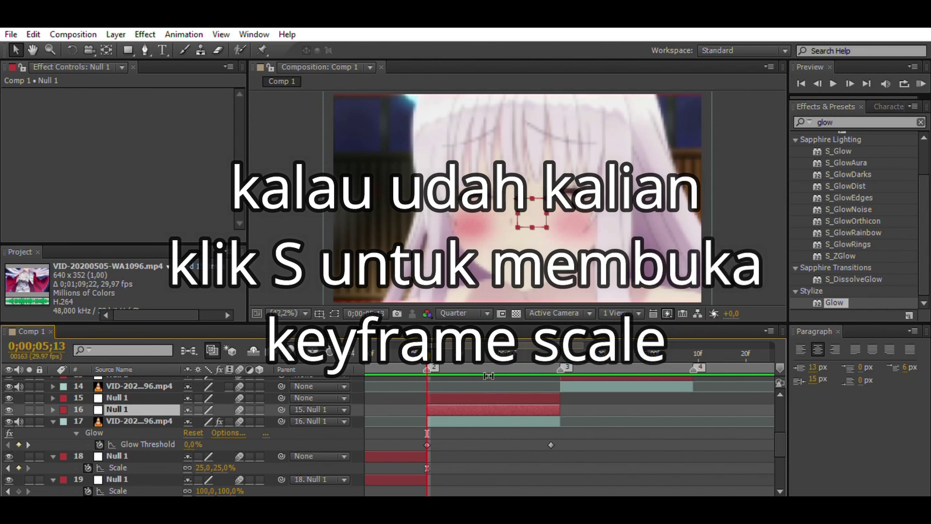
key("s")
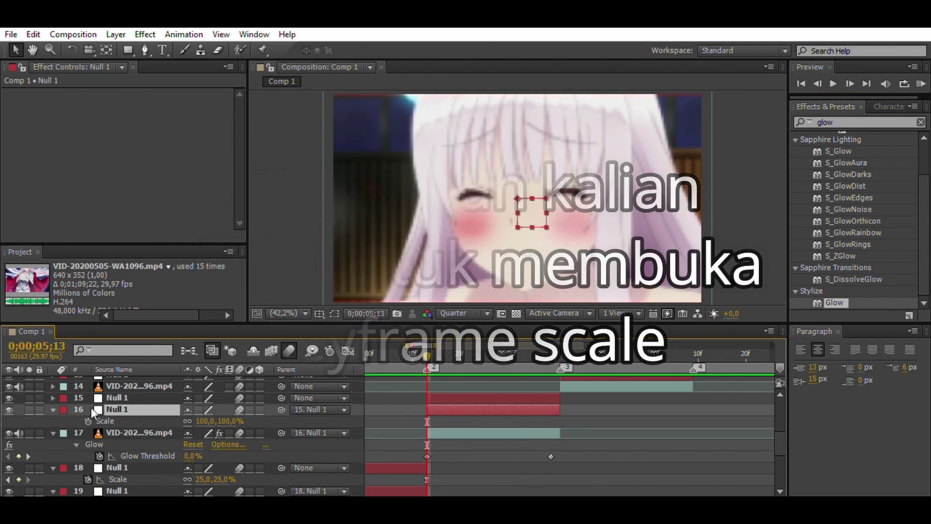
left_click(88, 421)
left_click_drag(427, 420, 494, 424)
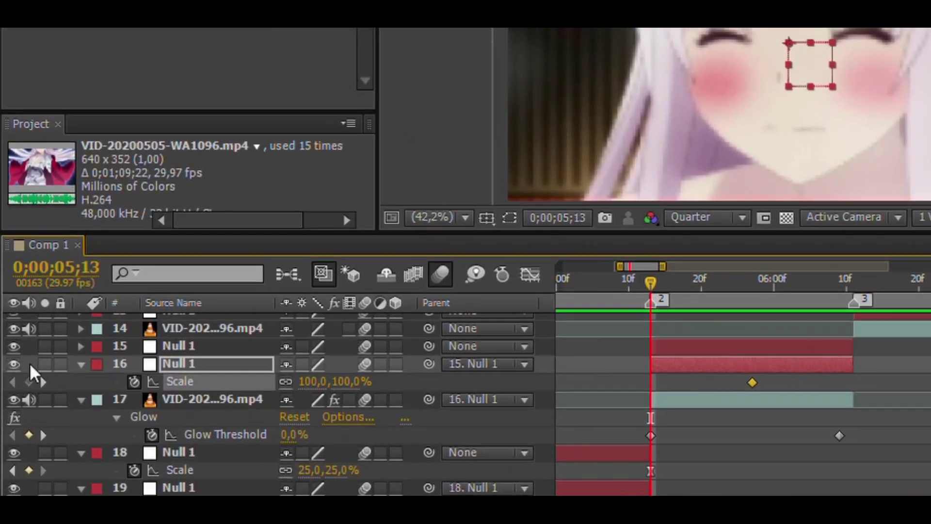
left_click(28, 382)
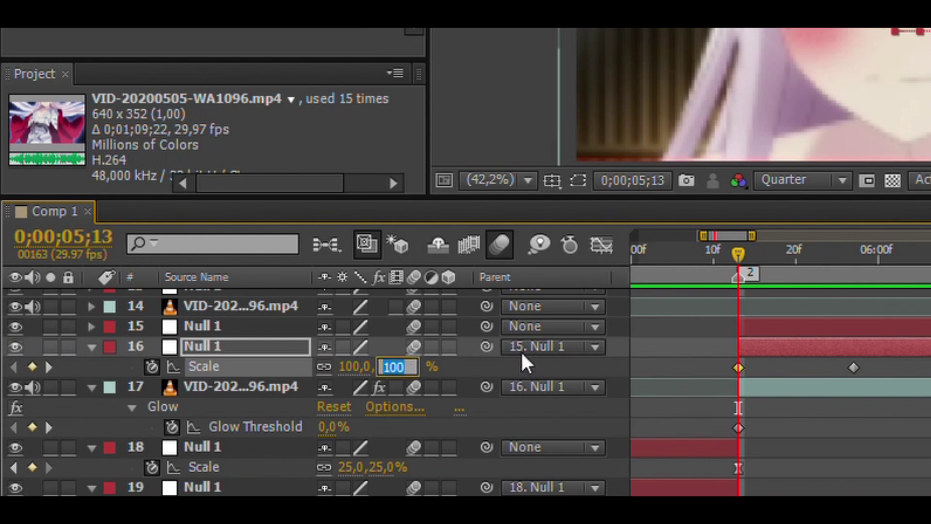
type("650")
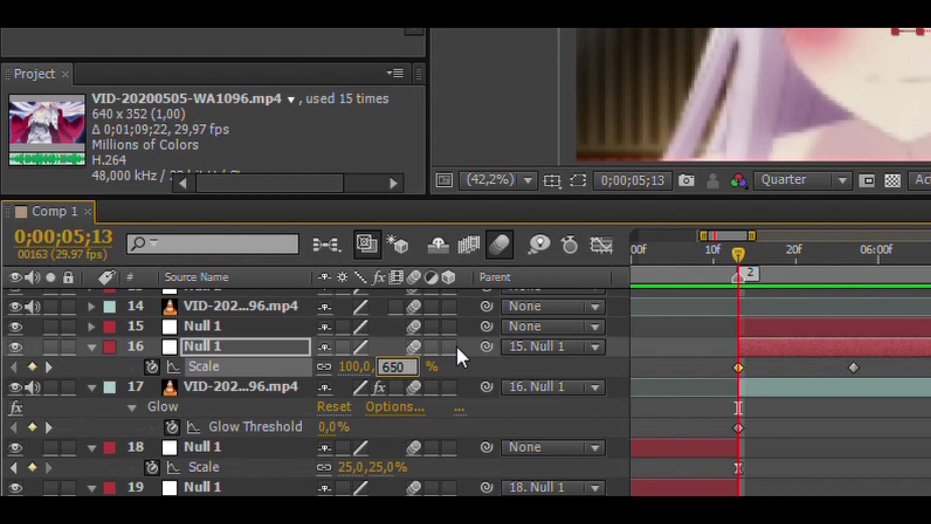
key("Return")
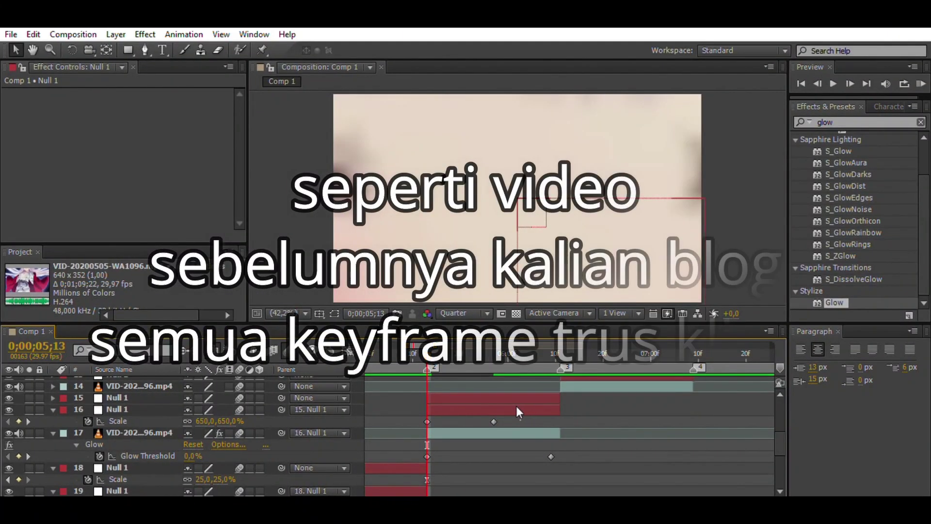
Apply Easy Ease to both Scale keyframes of the layer 16 null and deselect everything.
left_click_drag(520, 419, 411, 407)
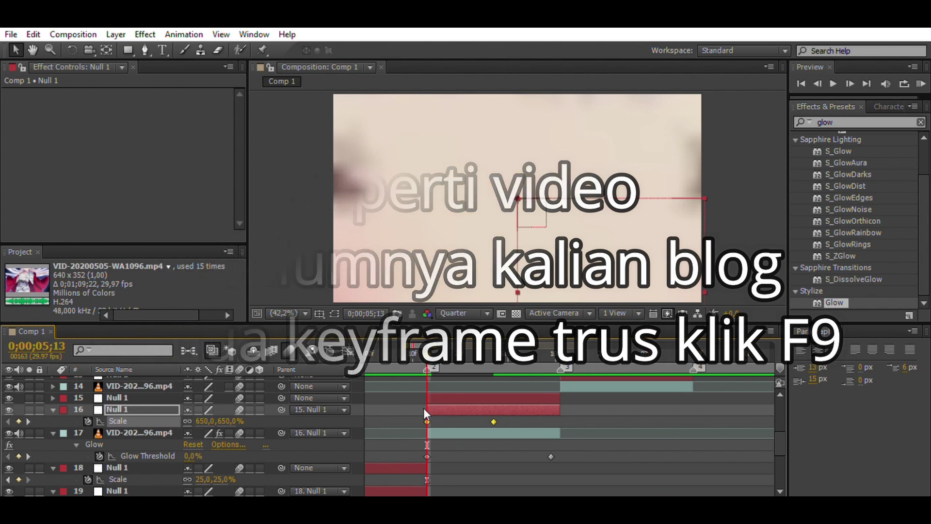
key("F9")
key("F2")
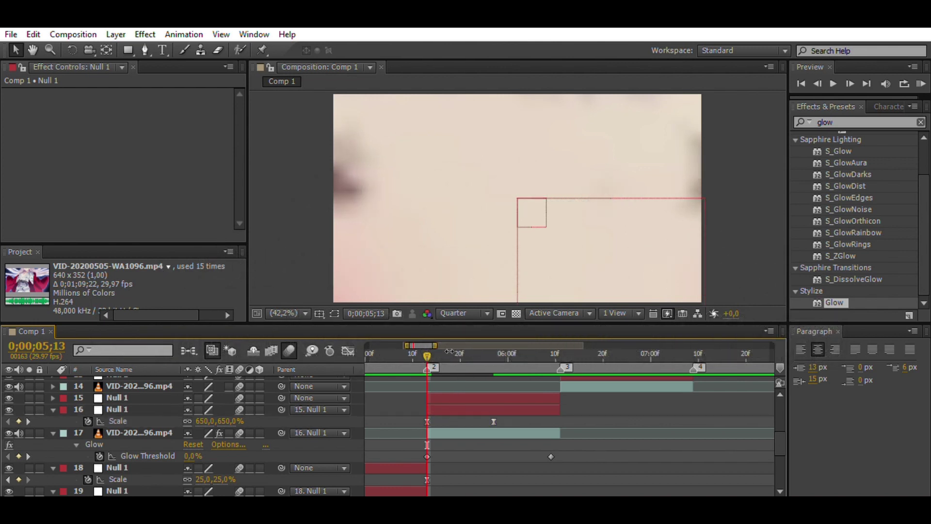
Copy the Motion Tile effect from the layer 20 clip onto the layer 17 clip and preview the composition.
scroll(392, 452, "down", 3)
left_click(403, 443)
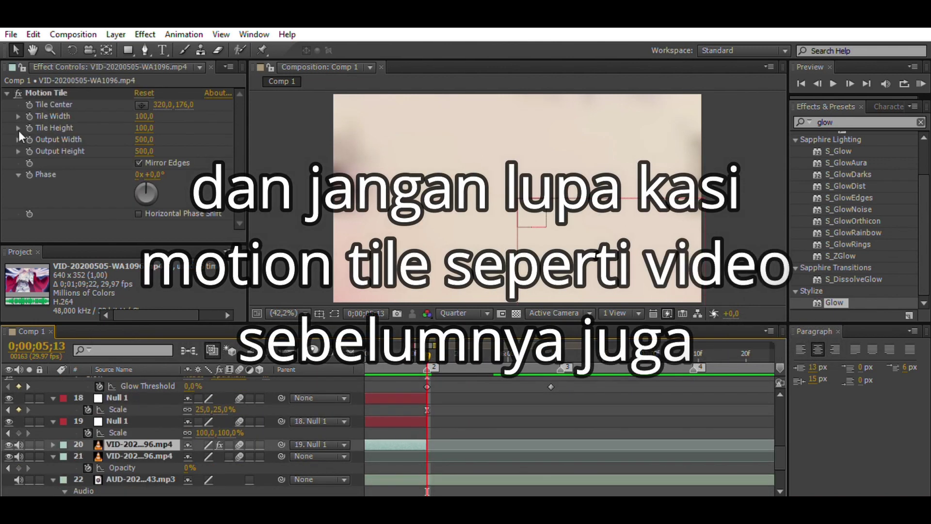
left_click(53, 89)
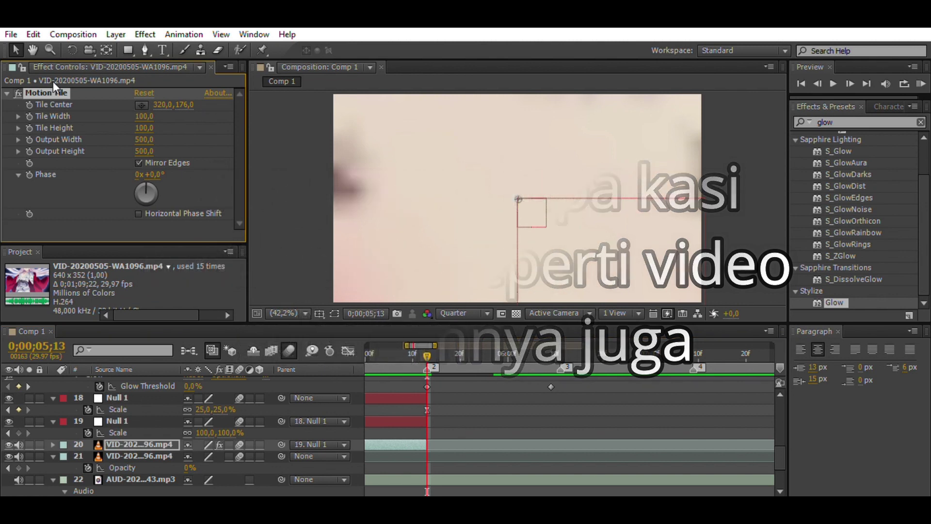
scroll(469, 404, "up", 3)
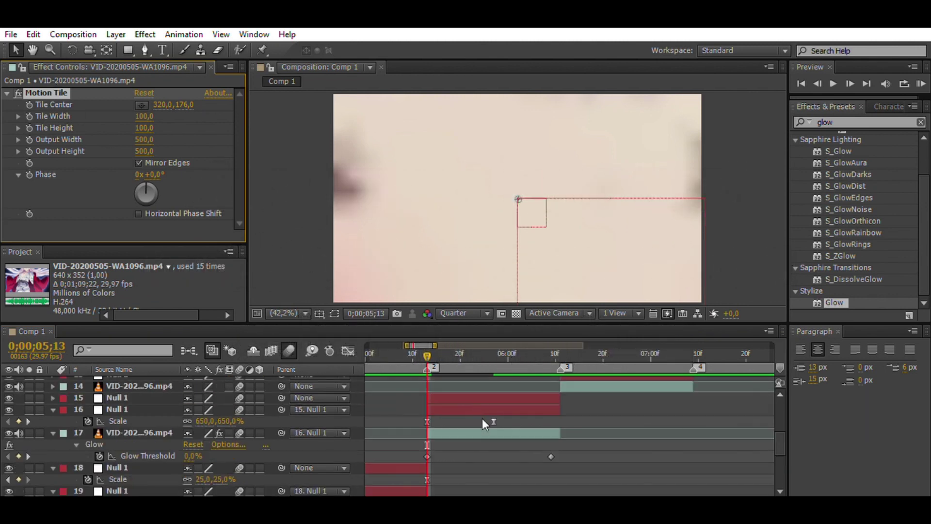
left_click(485, 432)
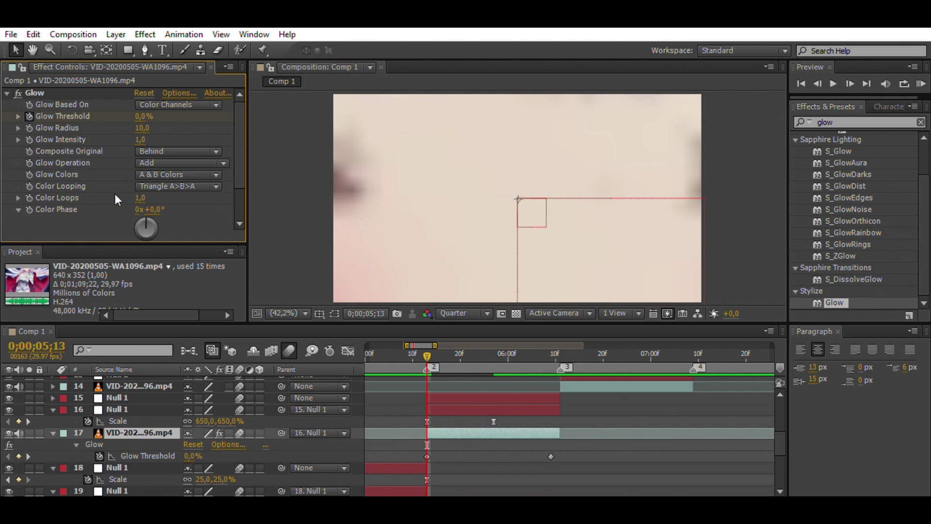
key("ctrl+v")
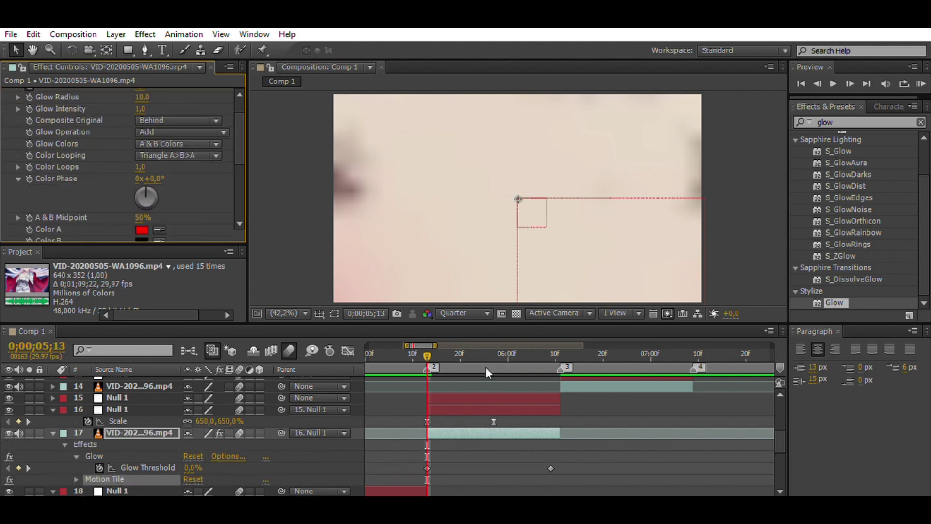
left_click(920, 82)
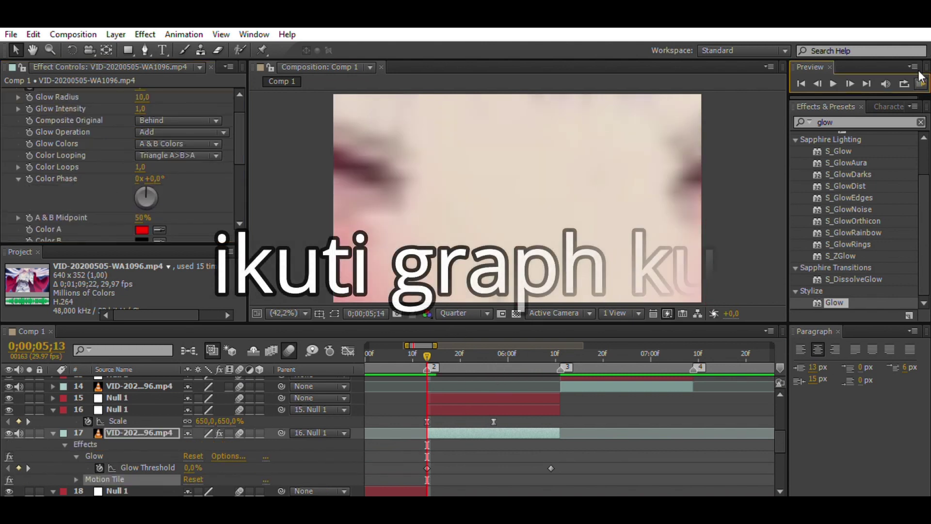
left_click(921, 81)
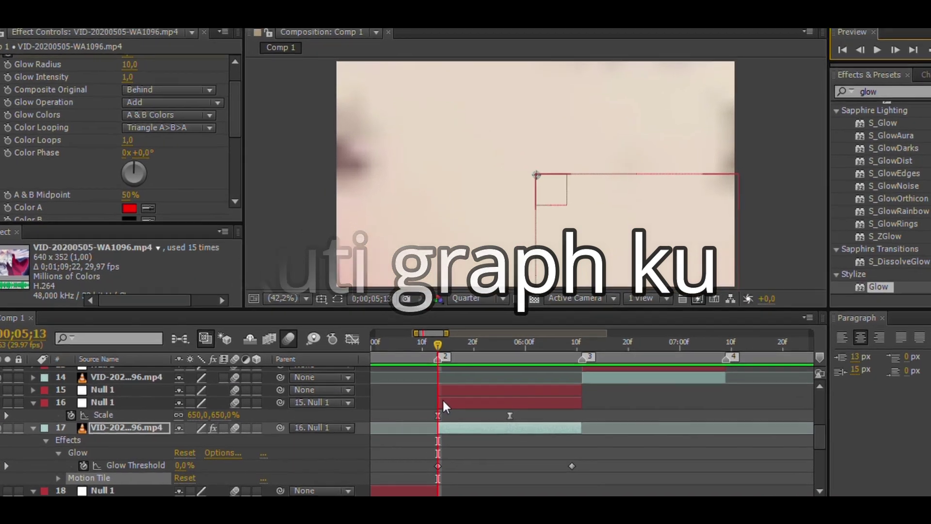
Reshape the layer 16 null's Scale curve to fall steeply right after the first keyframe and ease out gradually, and preview it.
left_click(428, 421)
left_click(348, 350)
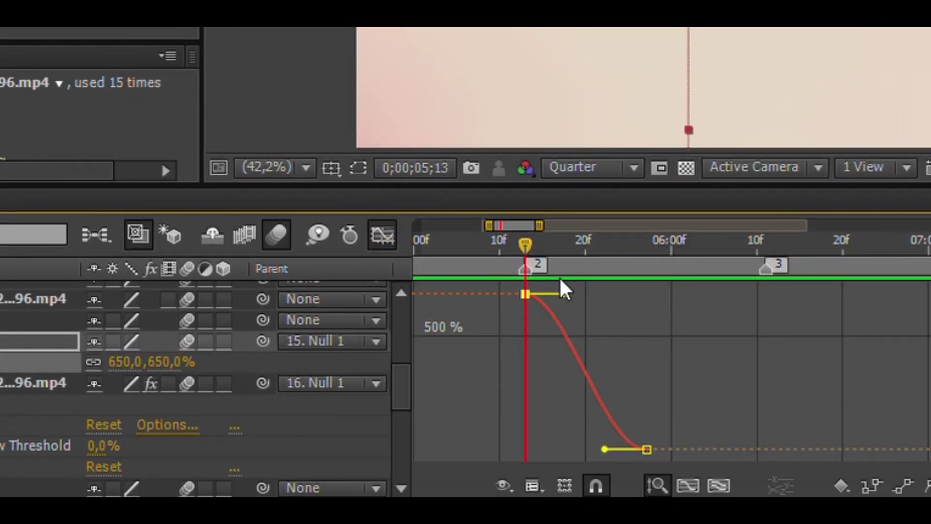
left_click_drag(565, 294, 509, 287)
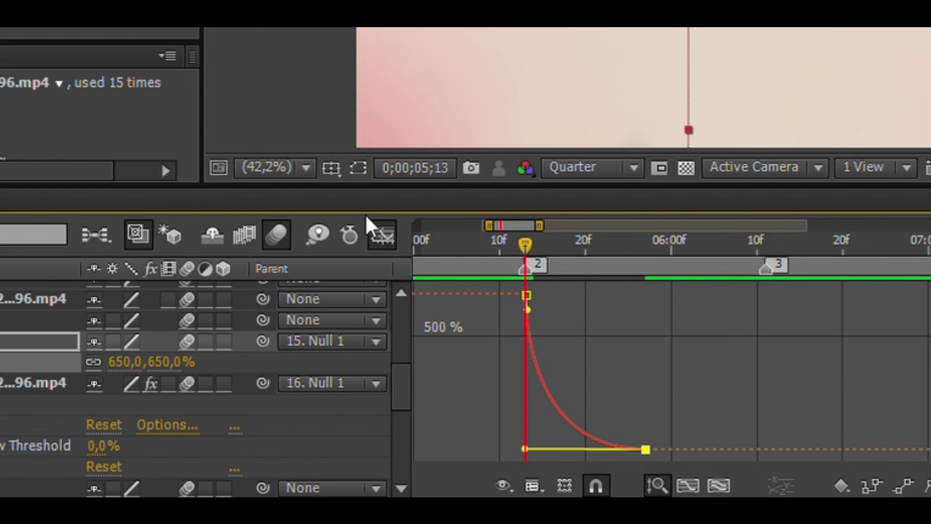
left_click(382, 235)
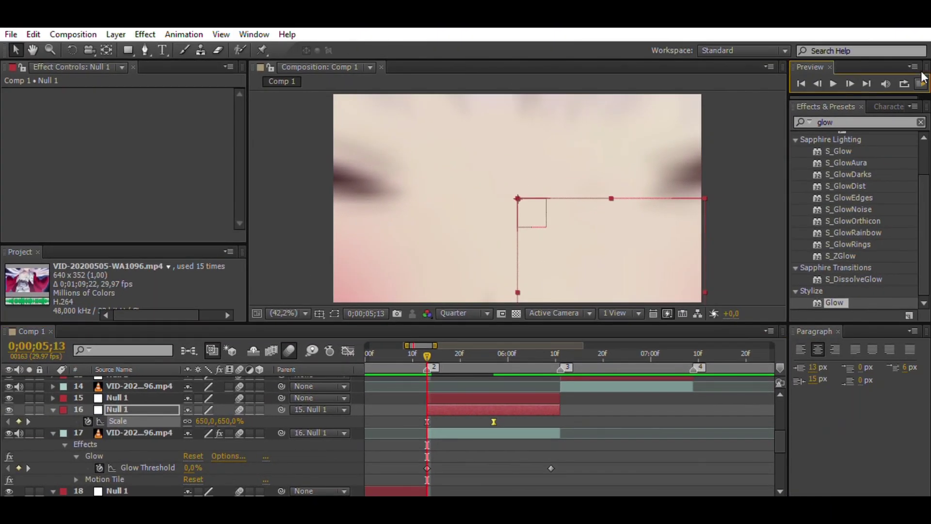
left_click(921, 82)
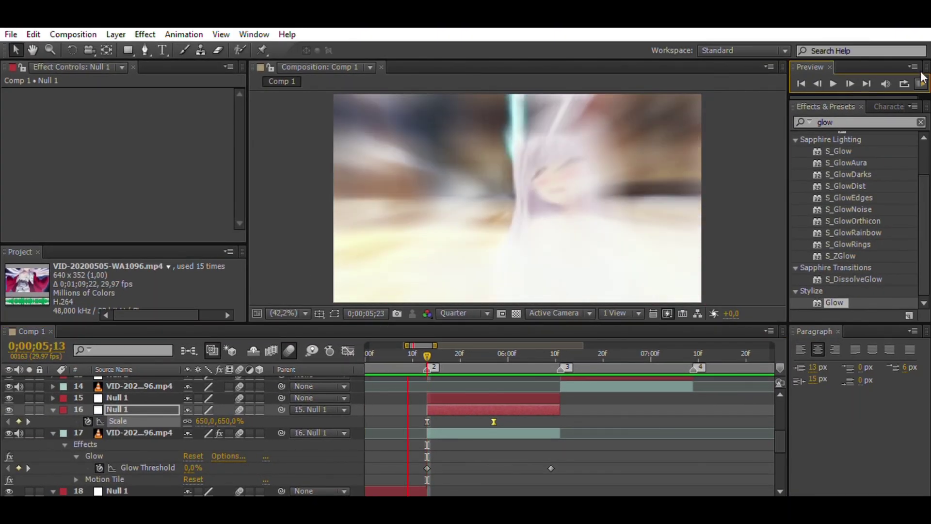
left_click(922, 78)
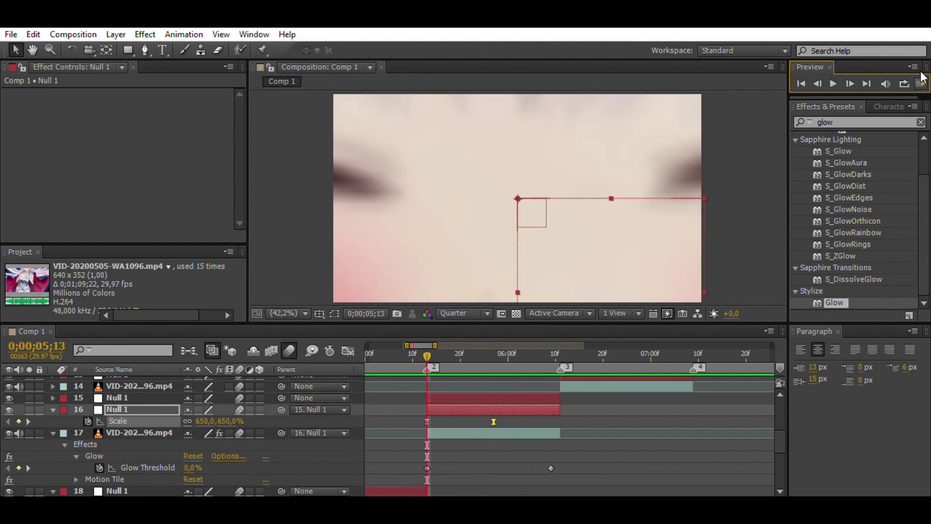
Move the layer 17 clip's first Glow Threshold keyframe about three frames past marker 2 and preview the result.
left_click(483, 349)
left_click(509, 399)
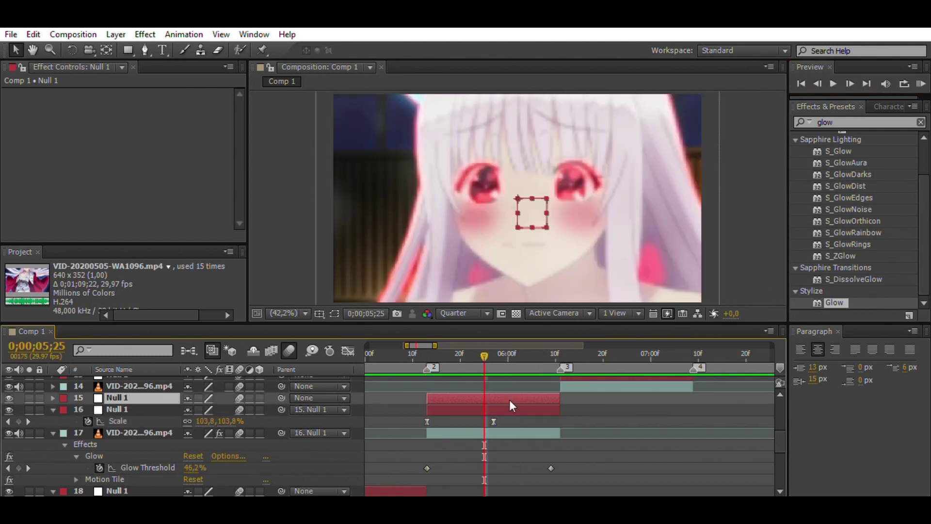
left_click_drag(431, 345, 508, 359)
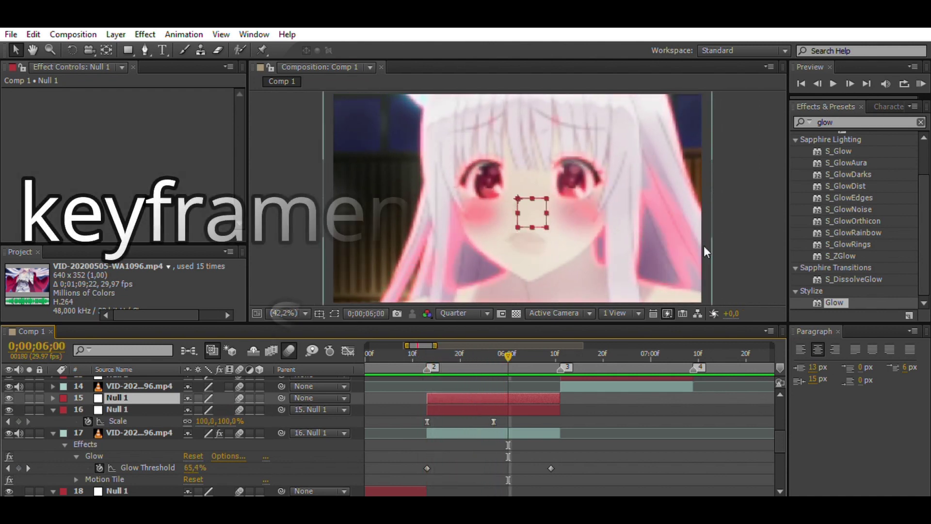
left_click_drag(427, 468, 442, 467)
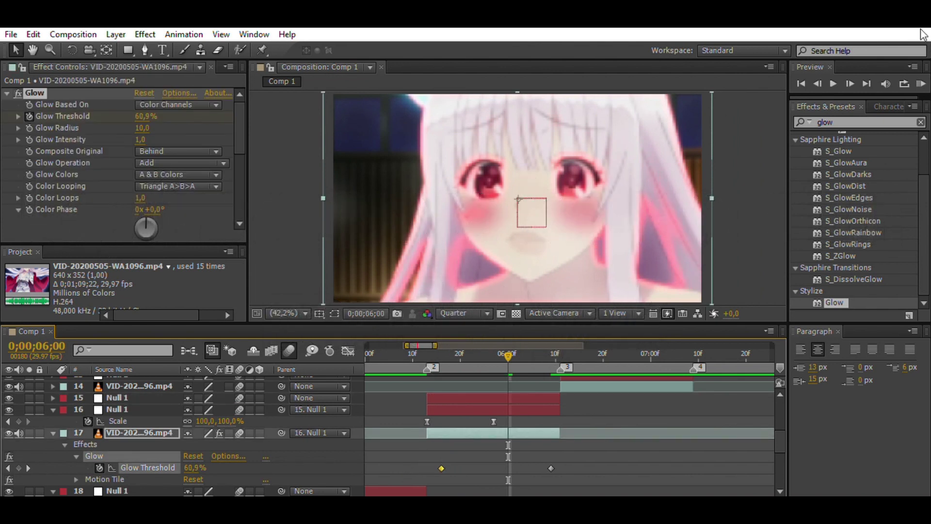
key("space")
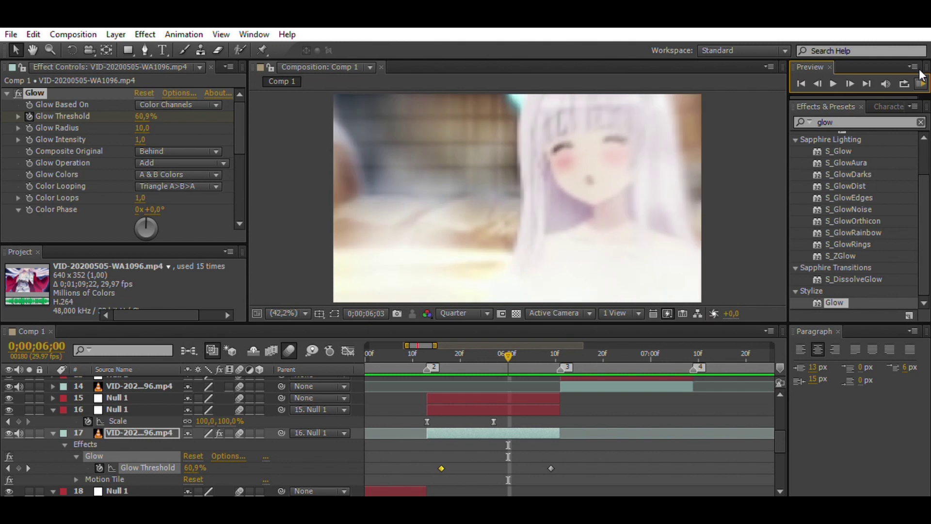
key("space")
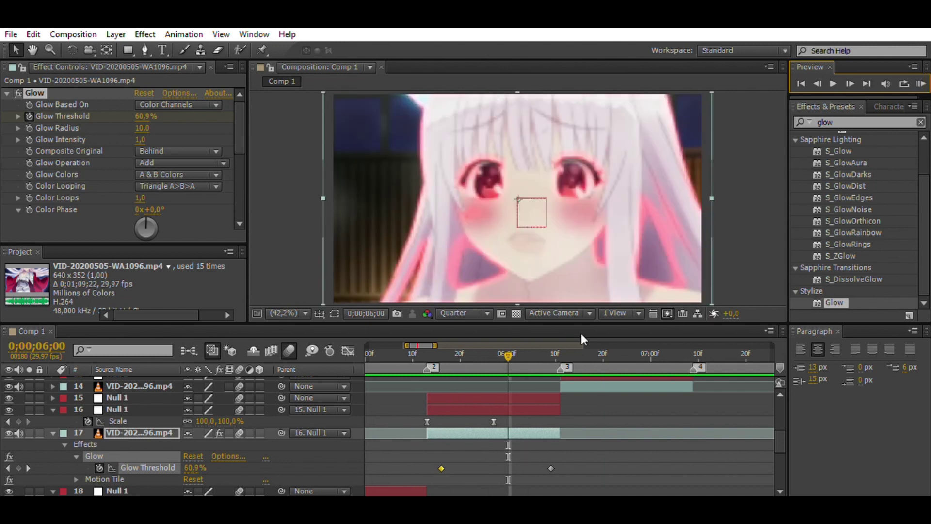
left_click(920, 80)
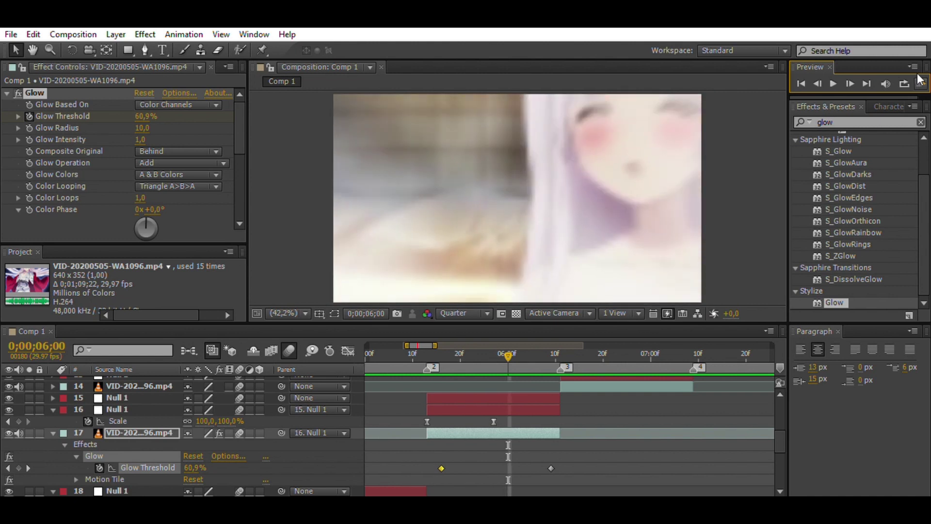
key("space")
Keyframe the layer 15 null's Scale at 100% around 0;00;05;22 and at 25% at 0;00;06;10.
left_click(491, 350)
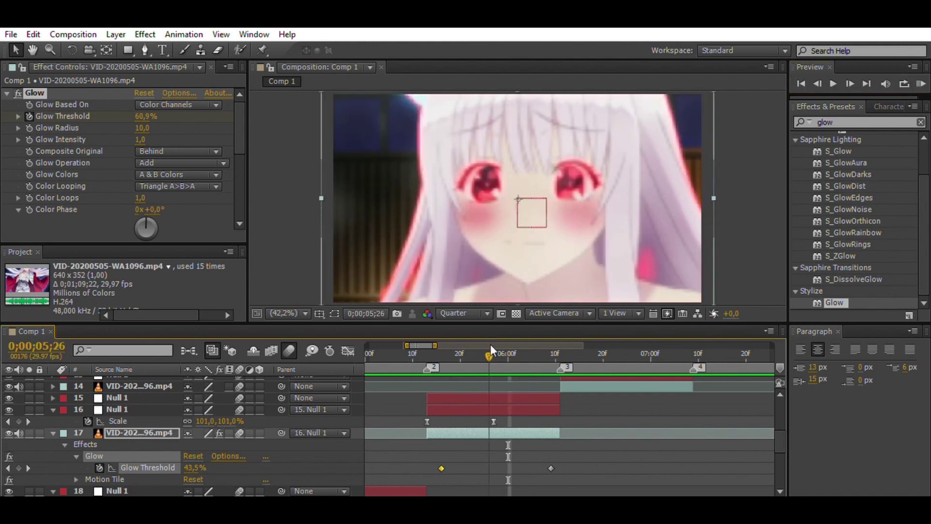
left_click(505, 397)
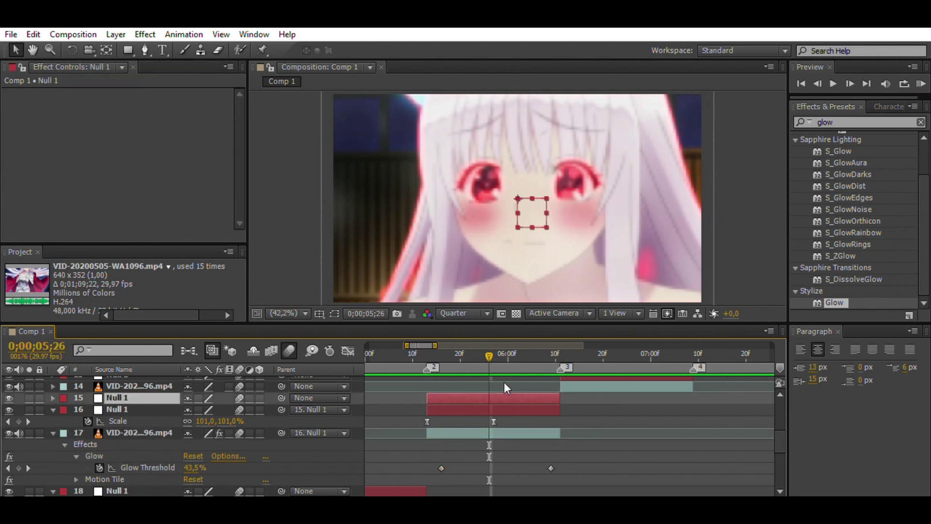
key("s")
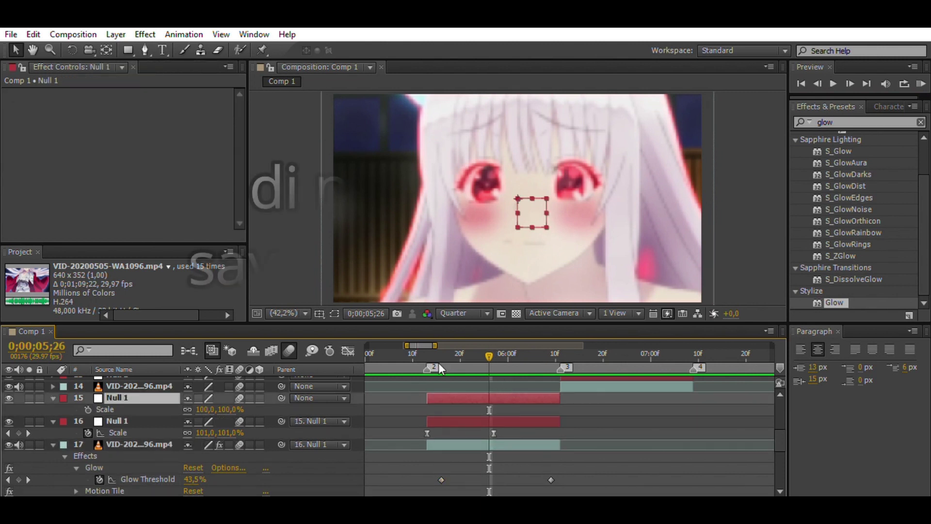
left_click(466, 345)
left_click(475, 344)
left_click(72, 387)
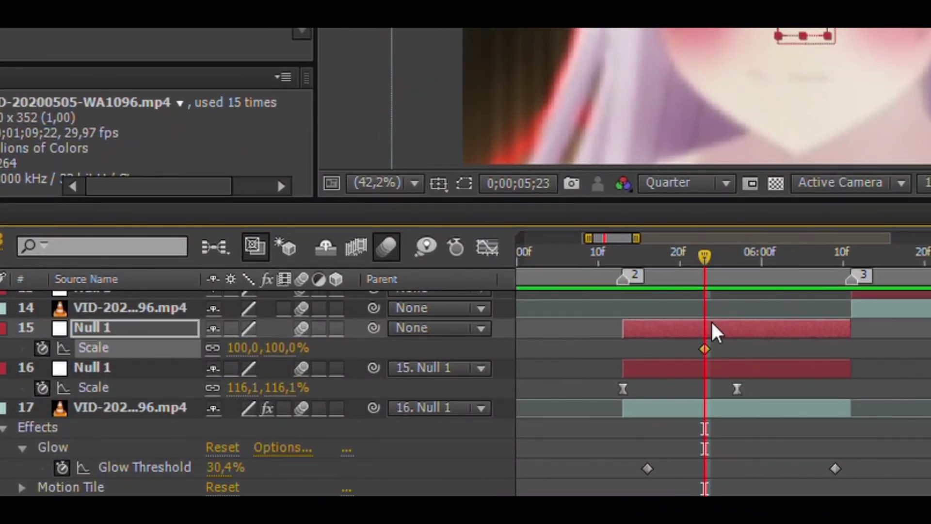
key("alt+Left")
left_click(844, 223)
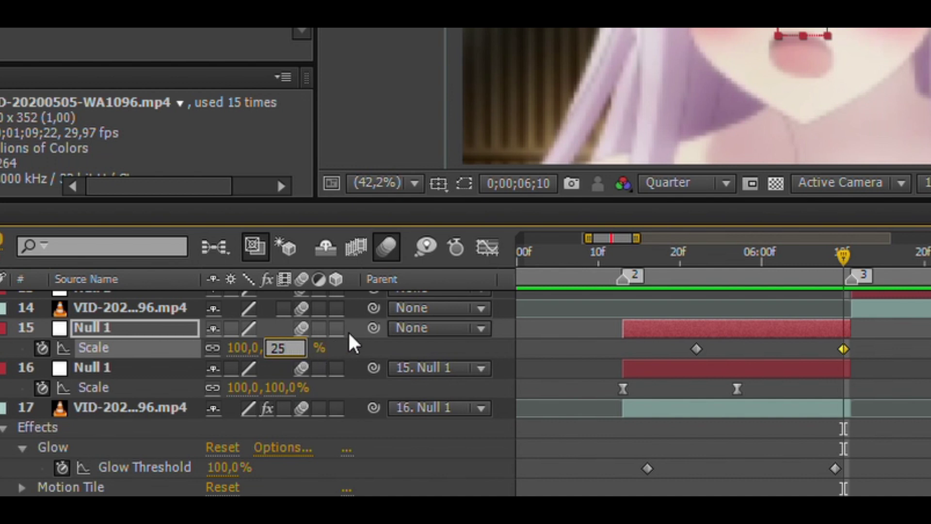
key("Return")
Try shifting the layer 15 null's second Scale keyframe to marker 3 with Easy Ease on both keyframes, and preview the composition.
left_click_drag(842, 325, 666, 325)
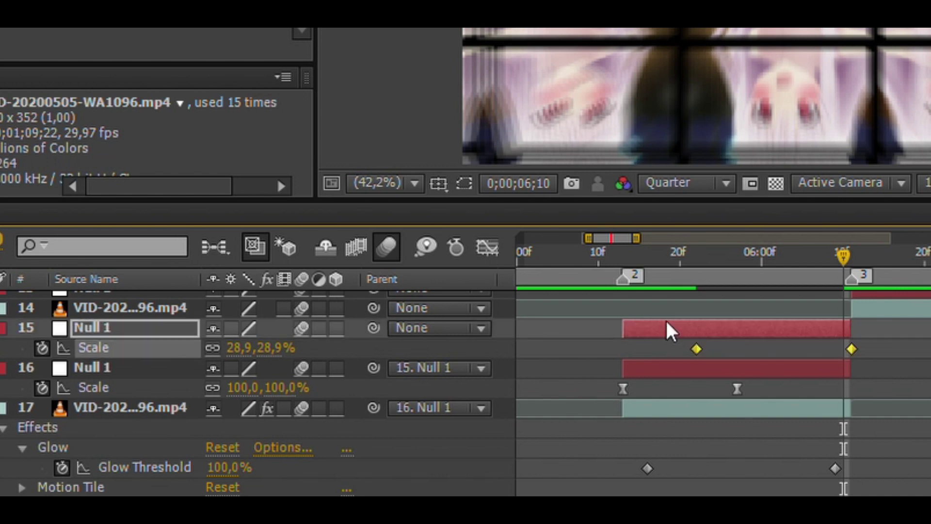
key("F9")
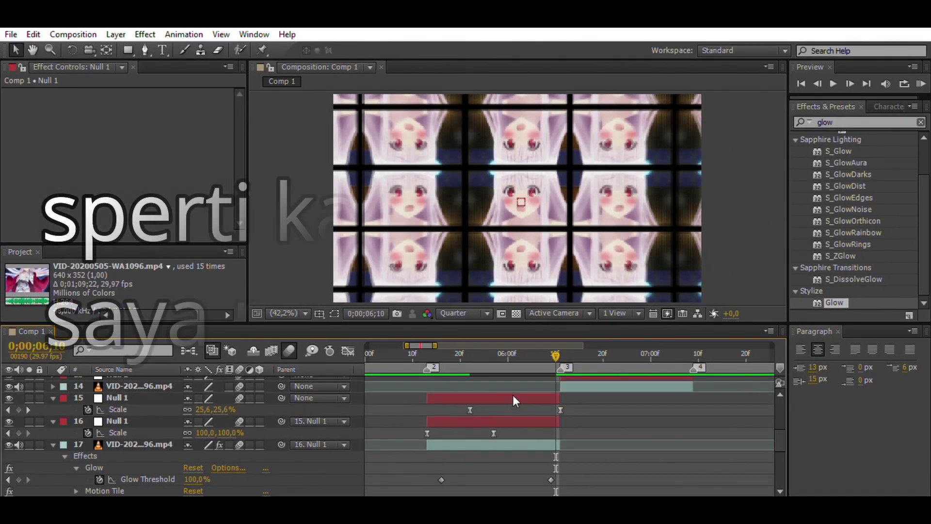
left_click(574, 400)
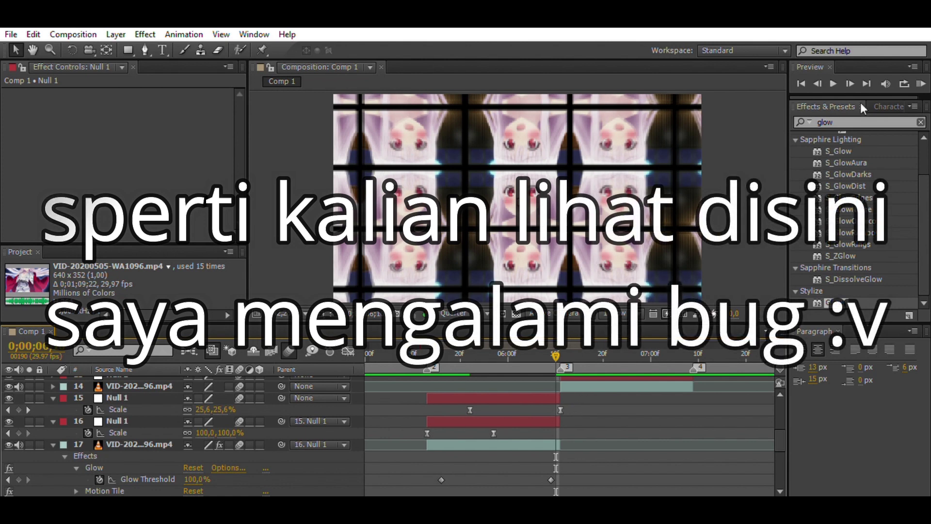
left_click(921, 83)
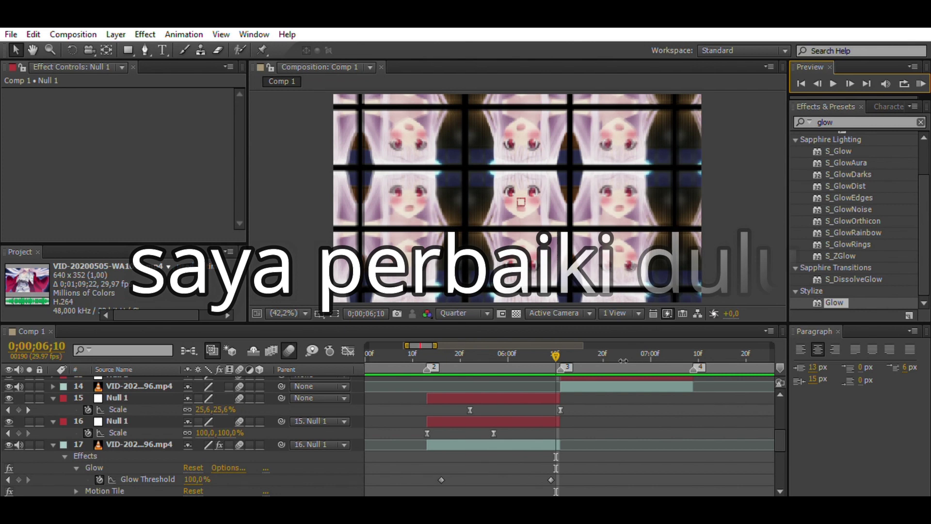
Undo the layer 15 null's keyframe shift and easing, and place Motion Tile above Glow on the layer 17 clip.
key("ctrl+z")
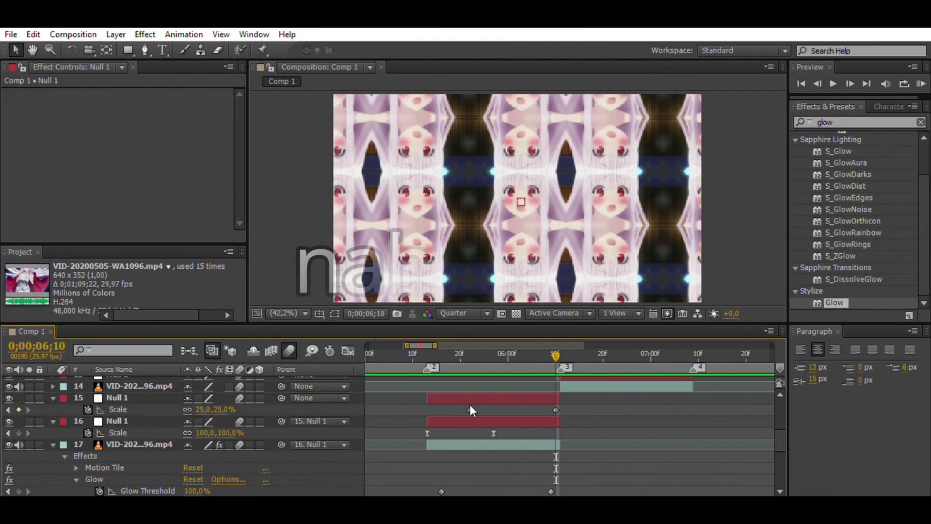
Move the layer 15 null's 25% Scale keyframe to marker 3 and apply Easy Ease to both Scale keyframes.
left_click_drag(556, 410, 459, 393)
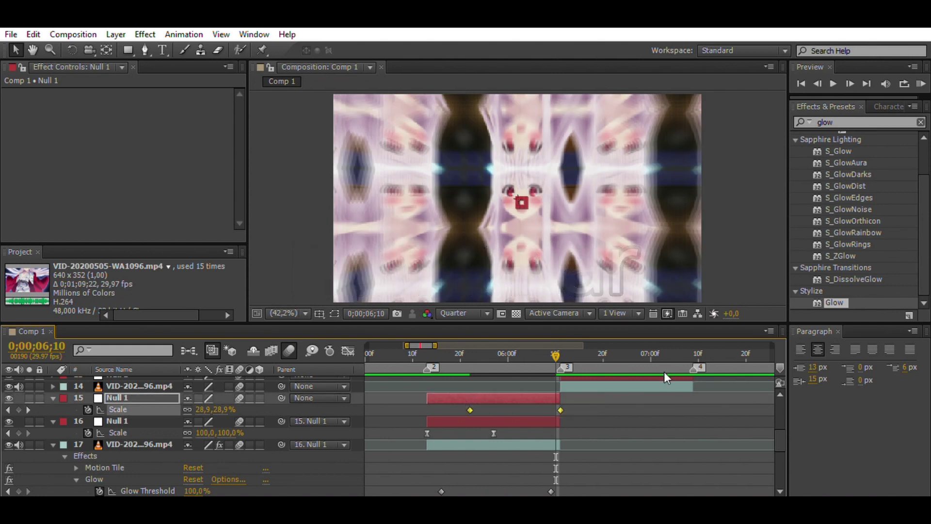
key("F9")
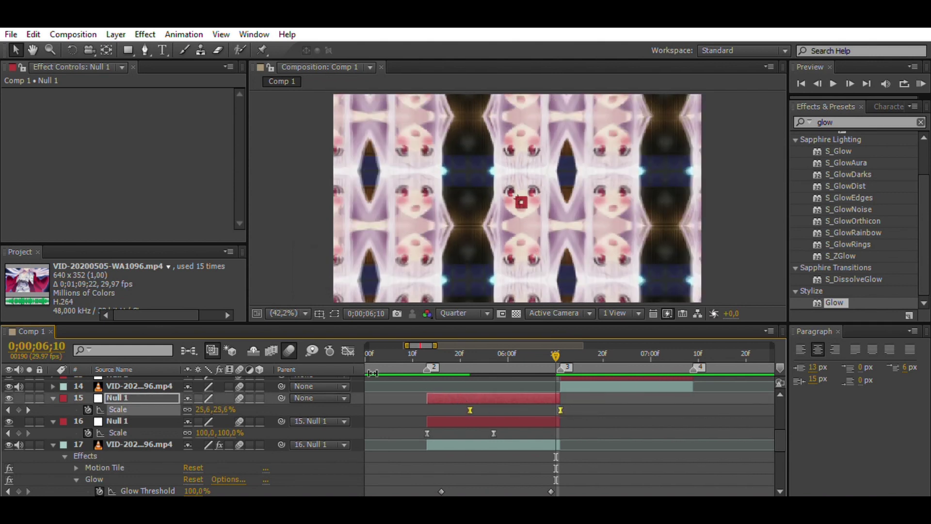
Reshape the layer 15 null's Scale curve to swell above 100% before dropping sharply into the last keyframe, and preview it.
left_click(348, 345)
left_click(560, 468)
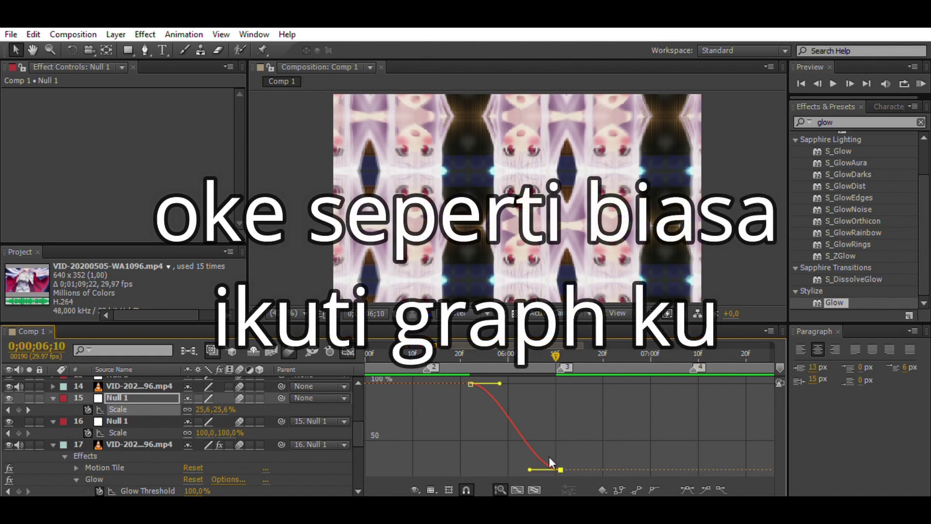
left_click_drag(499, 383, 578, 372)
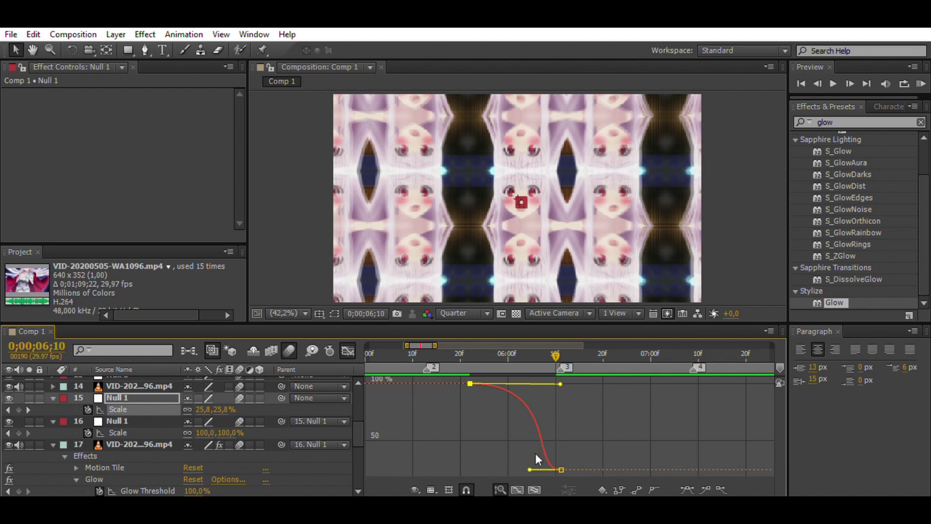
left_click_drag(529, 469, 577, 453)
left_click(513, 356)
left_click_drag(561, 373, 598, 371)
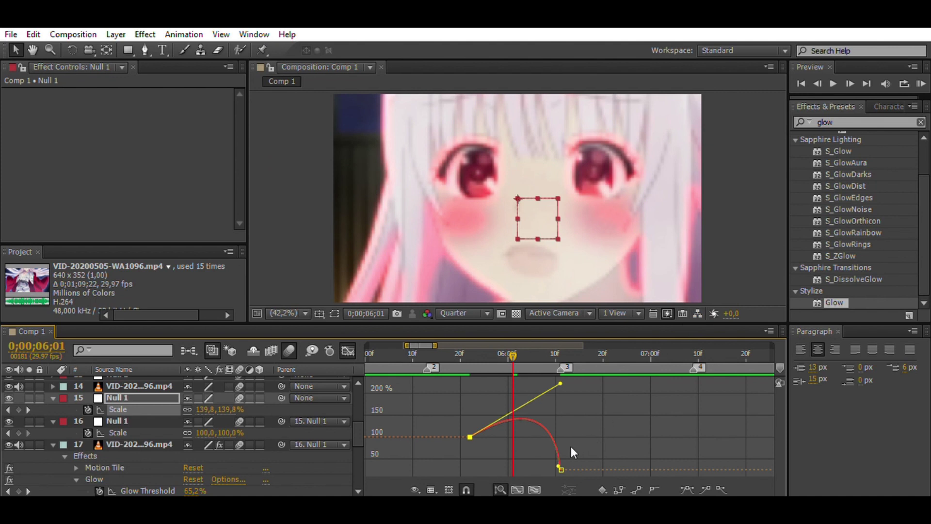
left_click(921, 81)
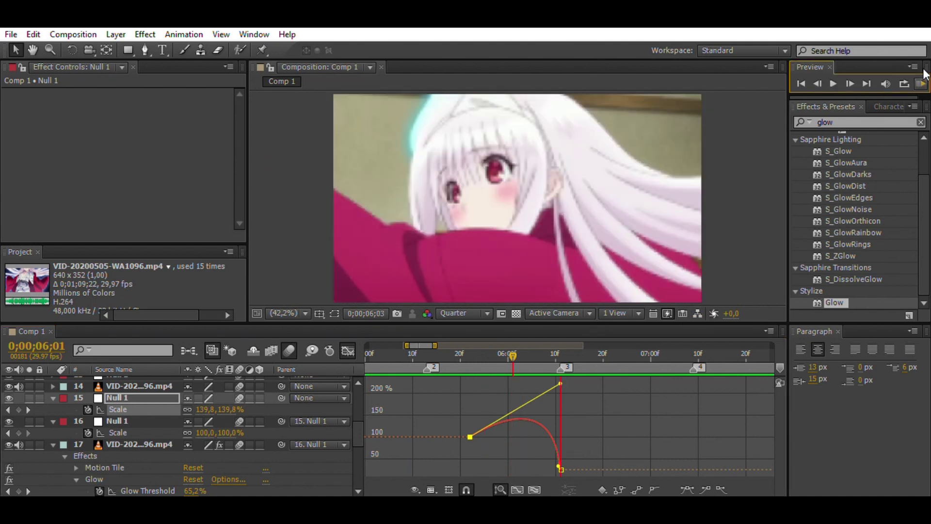
left_click(557, 355)
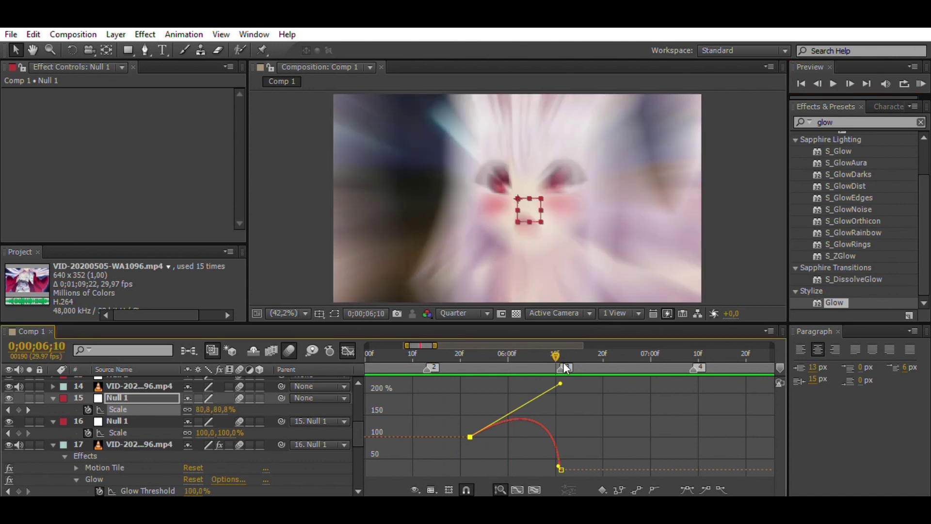
Steepen the layer 15 null's Scale curve into its last keyframe by extending that keyframe's incoming handle below 0%, and preview the composition.
left_click_drag(558, 454, 622, 455)
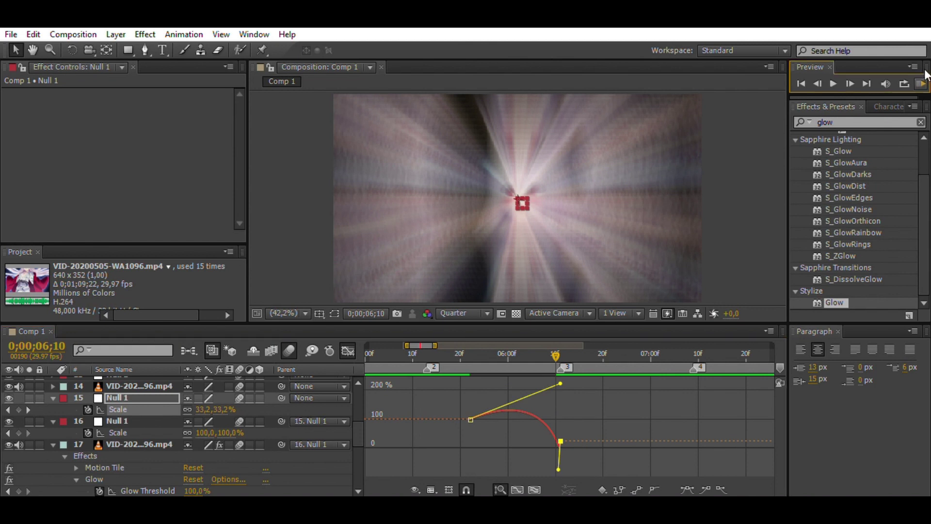
key("KP_0")
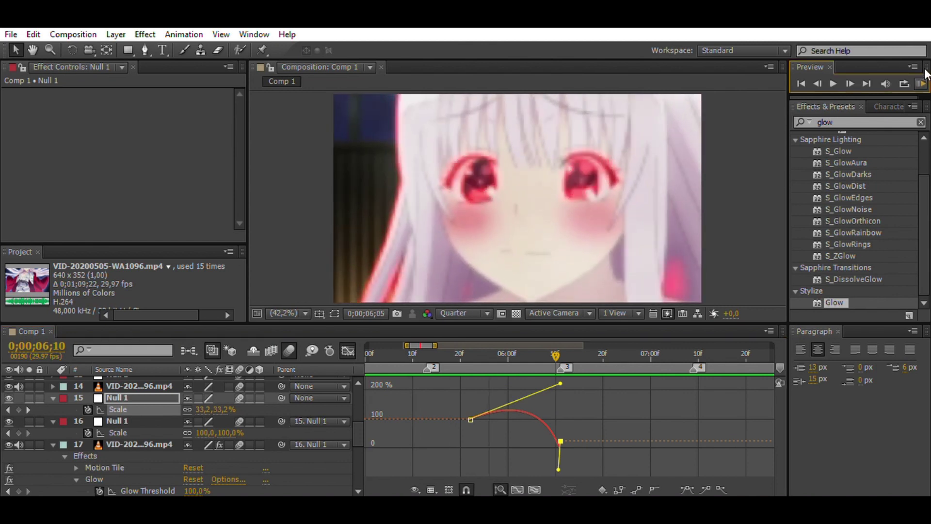
key("space")
Move the layer 15 null's first Scale keyframe about 3 frames later in the timeline and preview the transition.
left_click(348, 351)
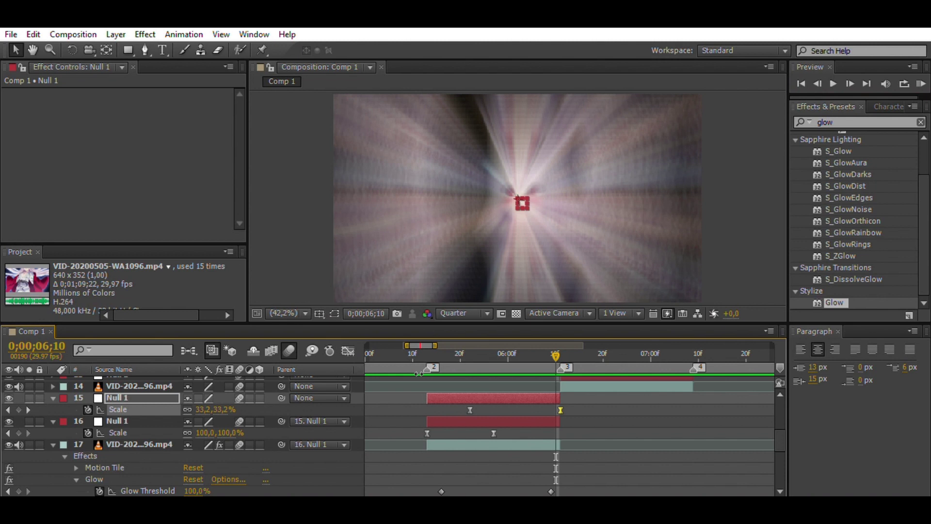
left_click_drag(470, 410, 484, 410)
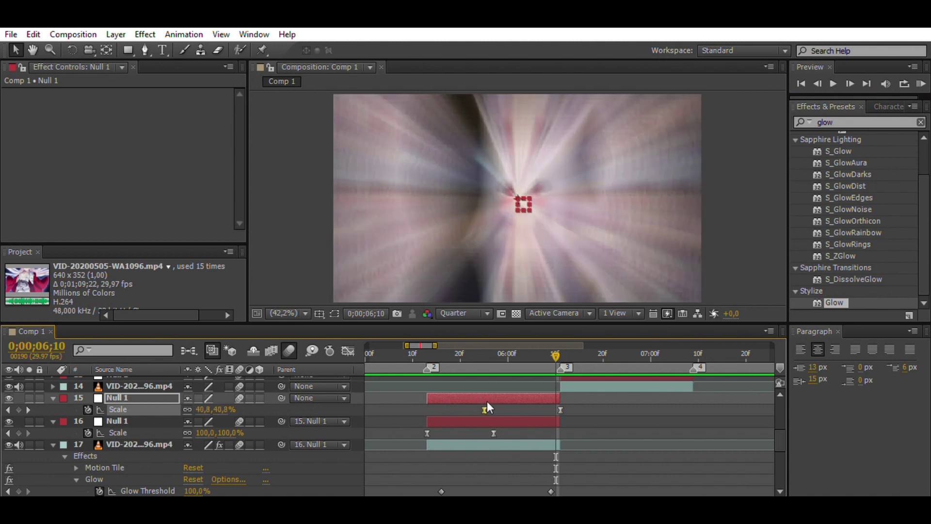
key("space")
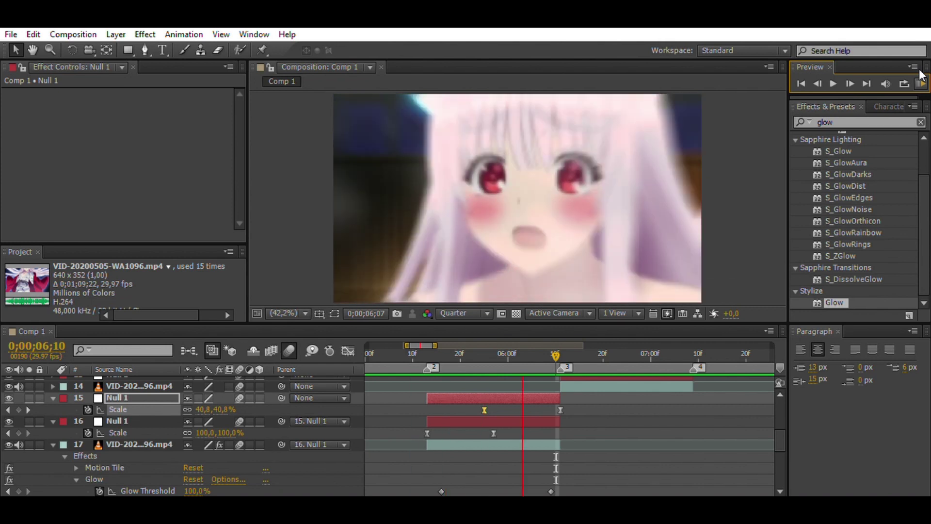
key("space")
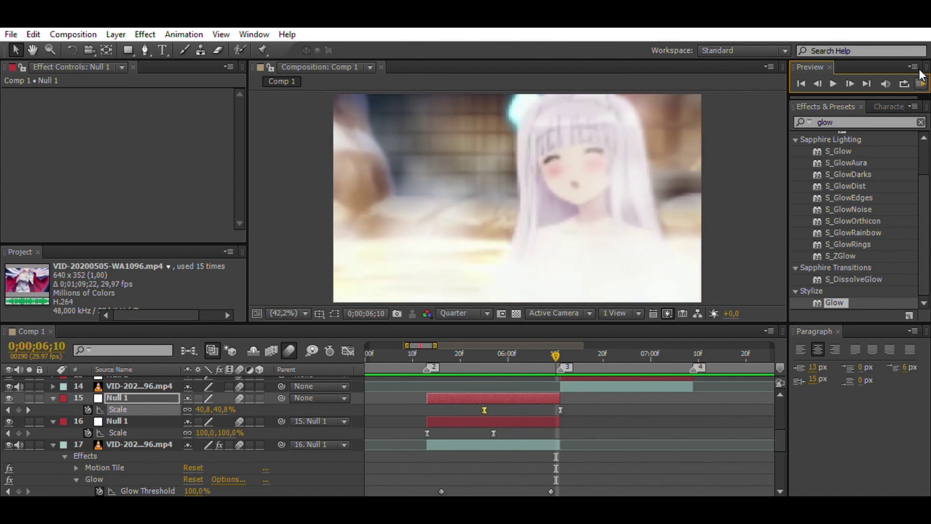
key("space")
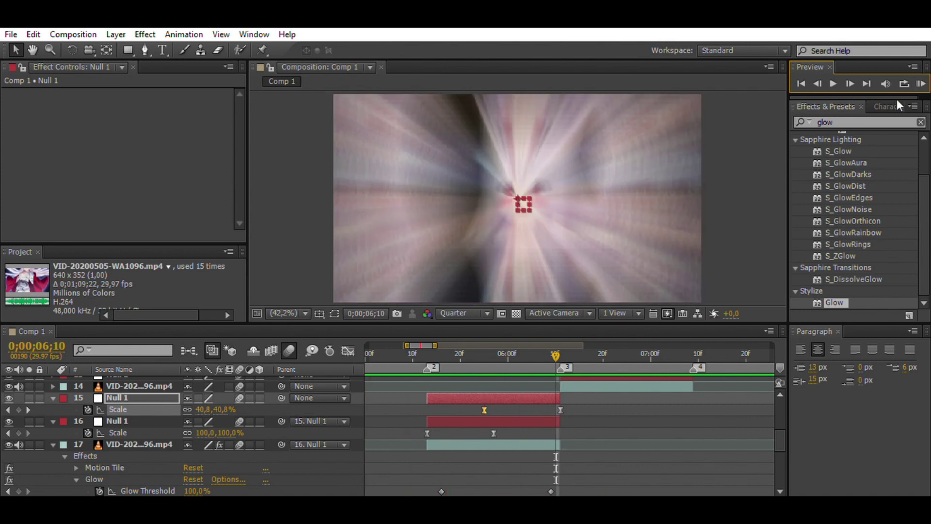
Raise the first Scale keyframe's outgoing handle on the layer 15 null so the curve peaks at about 155%, and preview it.
left_click(348, 351)
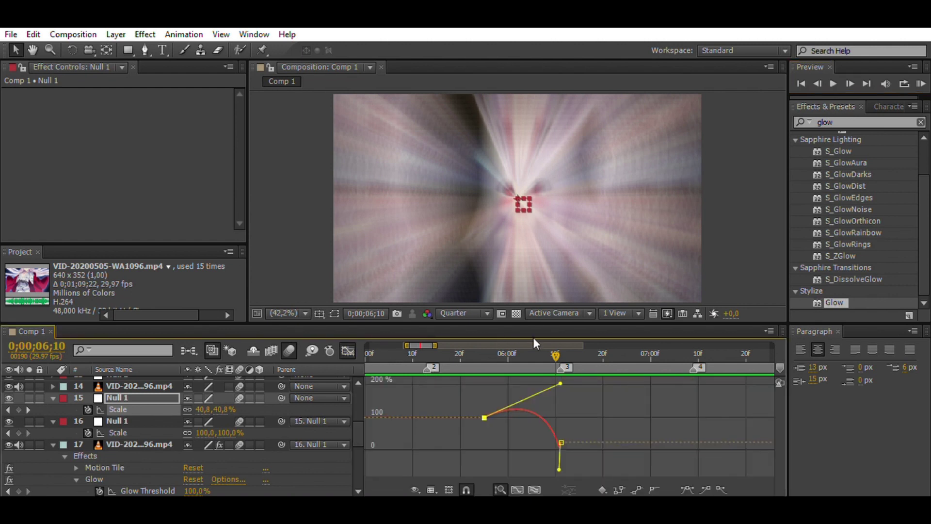
left_click(532, 354)
mouse_move(560, 371)
left_mouse_down()
mouse_move(578, 349)
mouse_move(570, 373)
left_mouse_up()
left_click(924, 73)
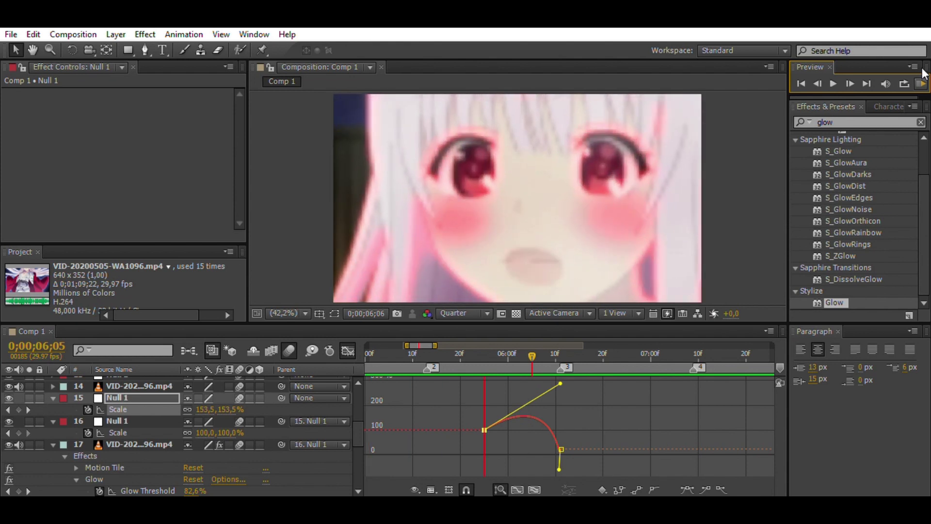
left_click(923, 74)
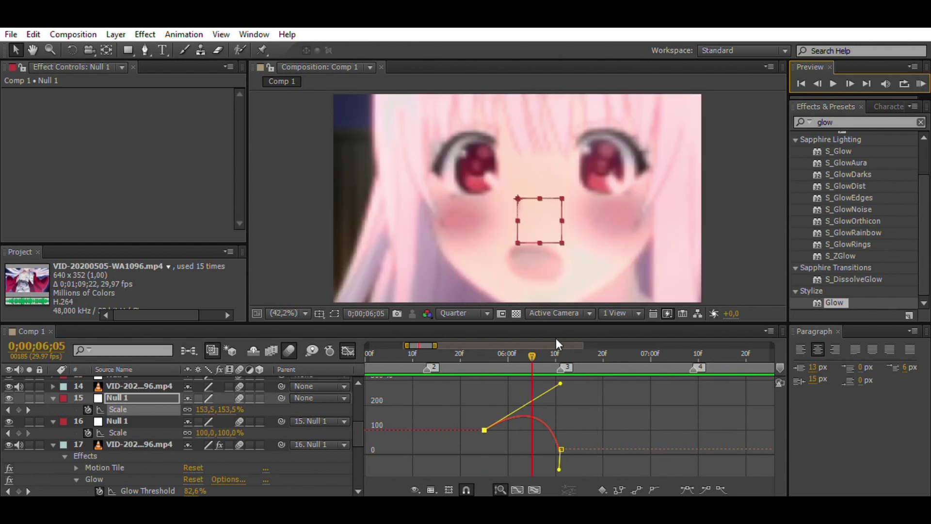
Lengthen the last Scale keyframe's incoming handle further downward on the layer 15 null's curve, and preview the finished transition.
left_click(556, 353)
left_click_drag(562, 458, 595, 458)
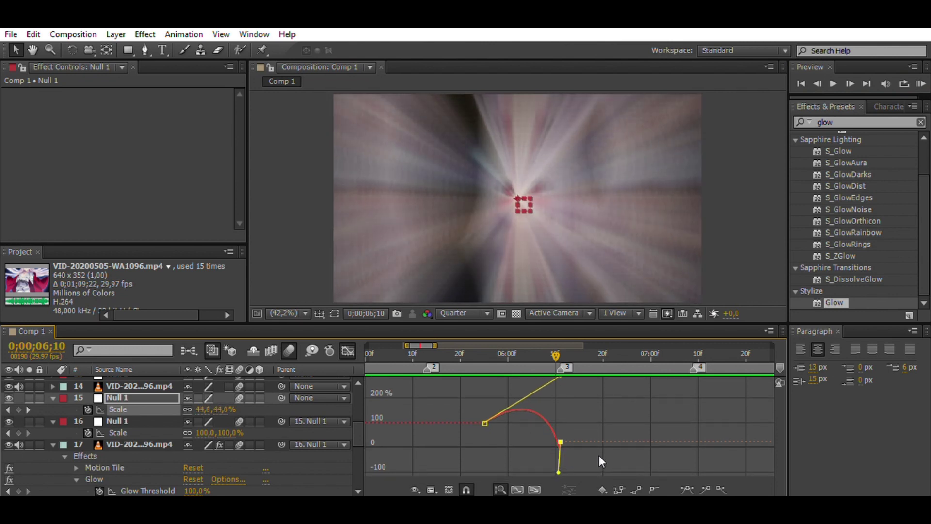
left_click(348, 350)
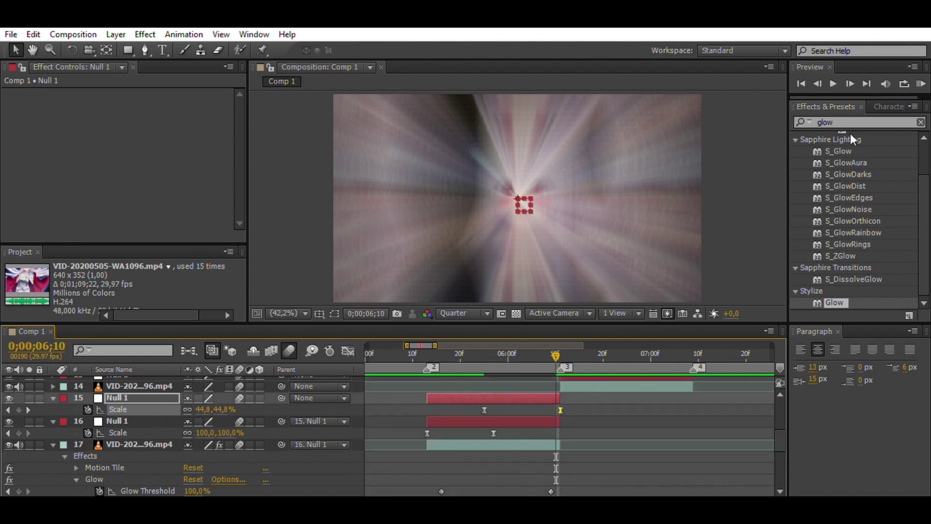
left_click(921, 83)
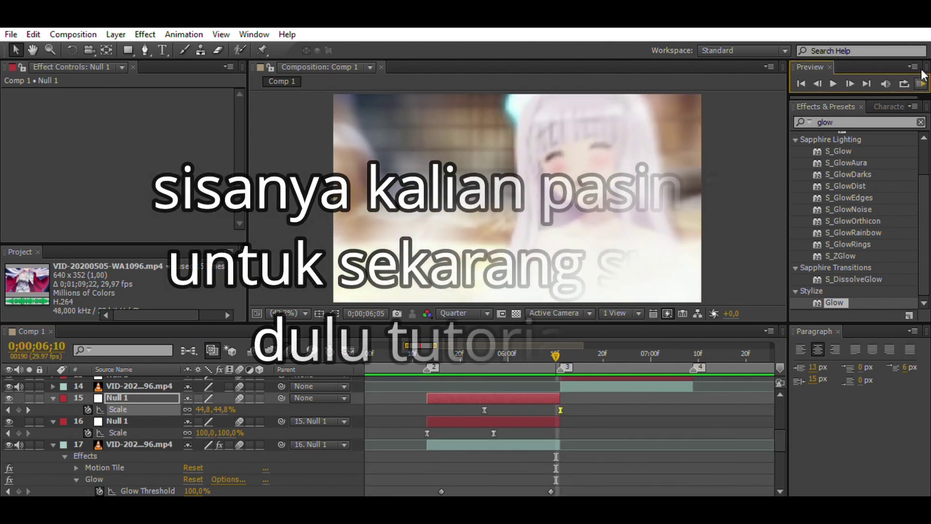